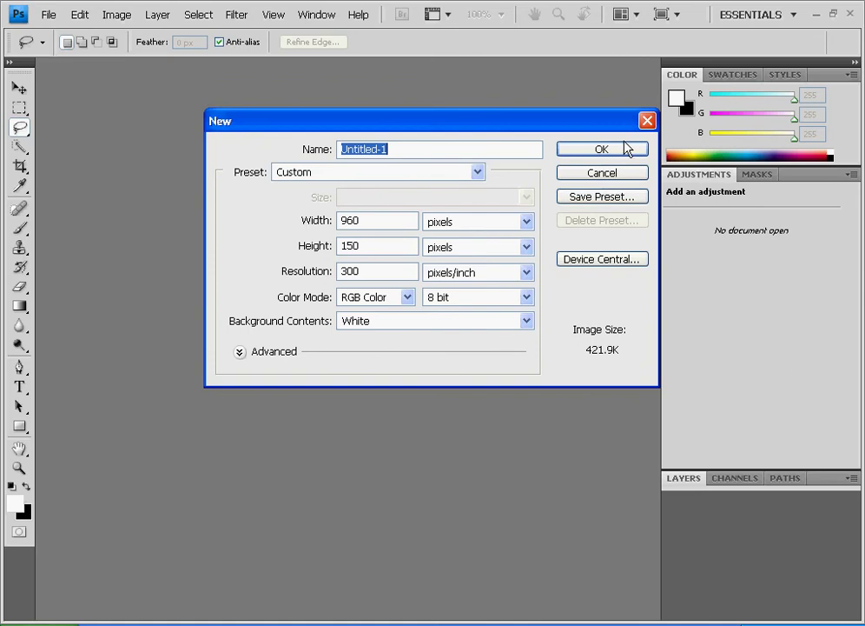
Step: Create a 960 × 150 pixel white document at 300 pixels/inch and cover the canvas with a white rectangle shape
{"action": "left_click", "coordinate": [624, 149]}
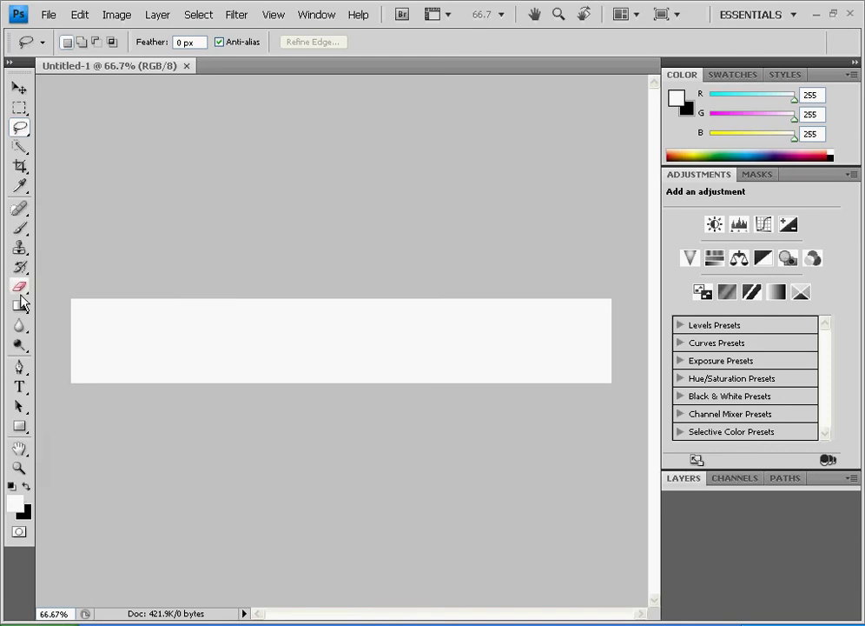
{"action": "left_click", "coordinate": [21, 428]}
{"action": "left_click", "coordinate": [63, 425]}
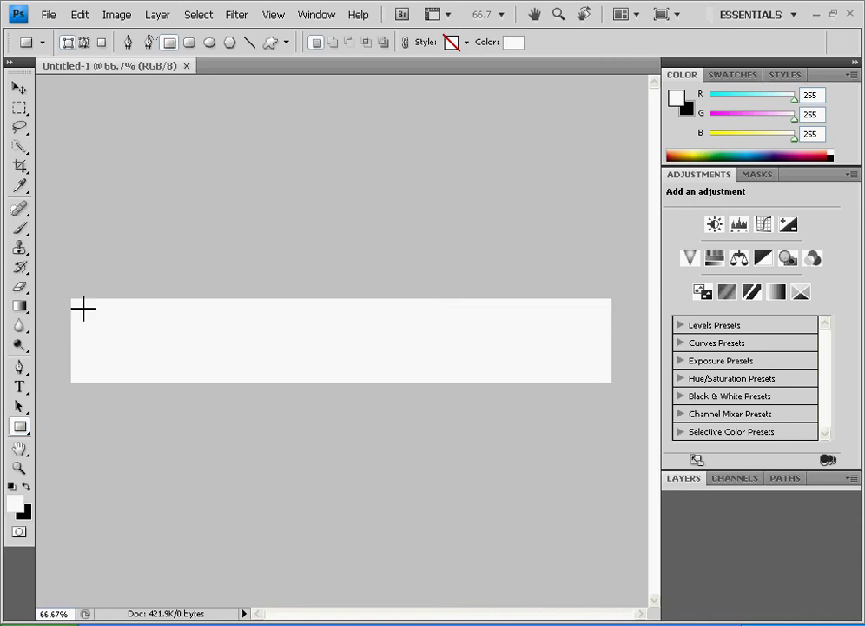
{"action": "left_click_drag", "start_coordinate": [69, 298], "coordinate": [609, 389]}
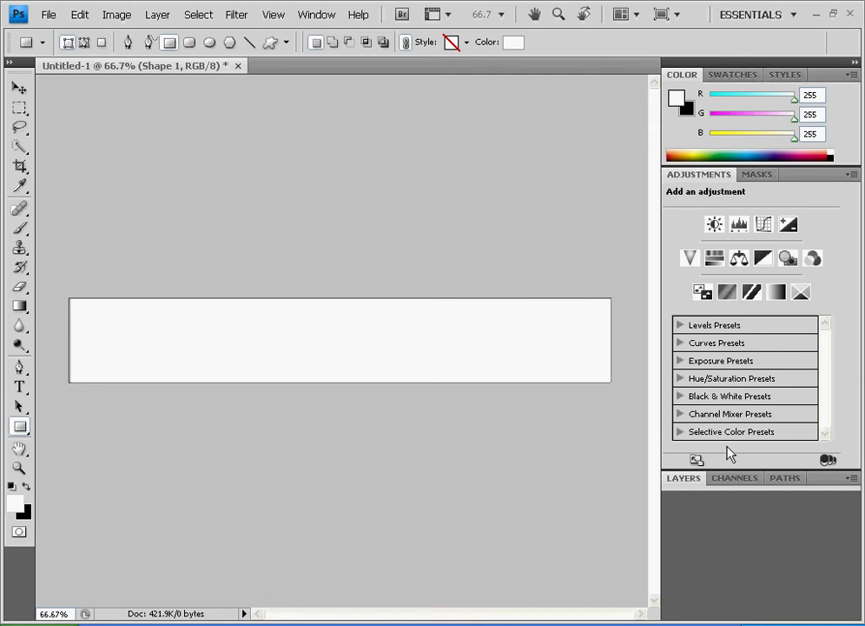
Step: Add a Gradient Overlay to the rectangle's shape layer using the Red, Green preset with the green stop at 90%
{"action": "left_click", "coordinate": [688, 479]}
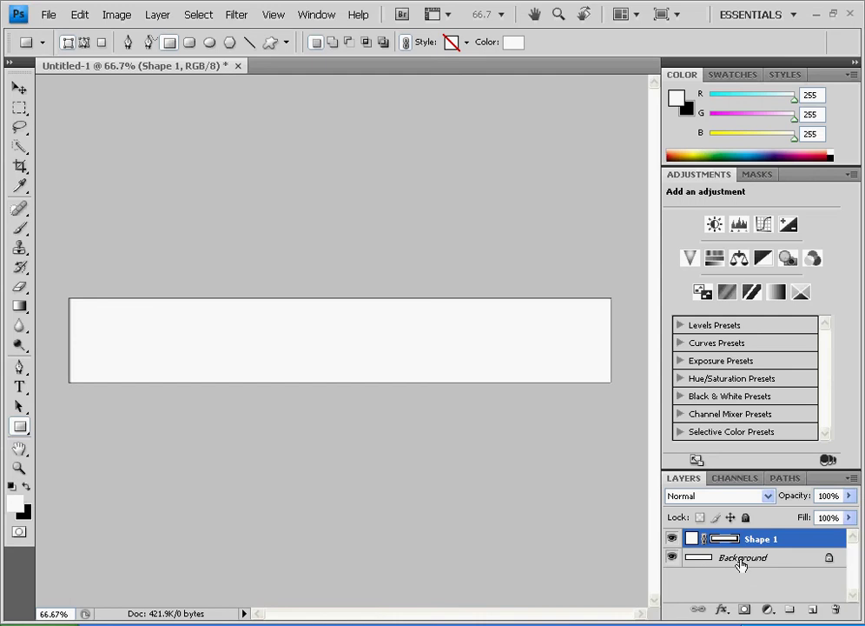
{"action": "left_click", "coordinate": [721, 610]}
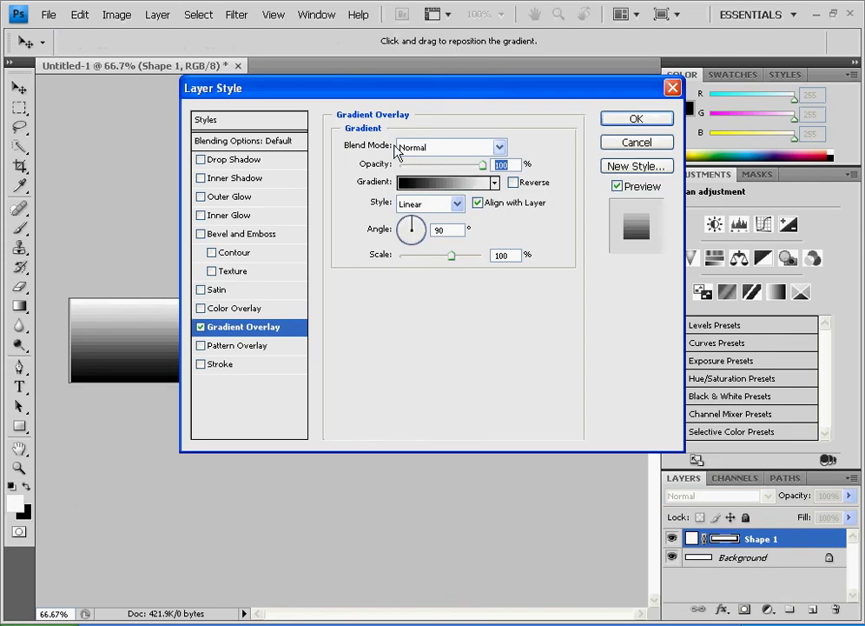
{"action": "left_click_drag", "start_coordinate": [497, 87], "coordinate": [615, 54]}
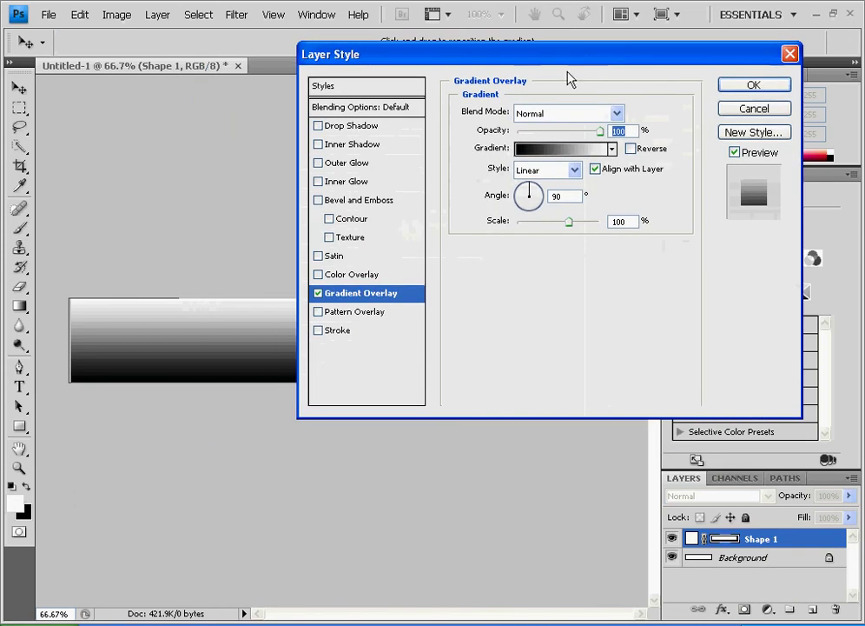
{"action": "left_click", "coordinate": [570, 150]}
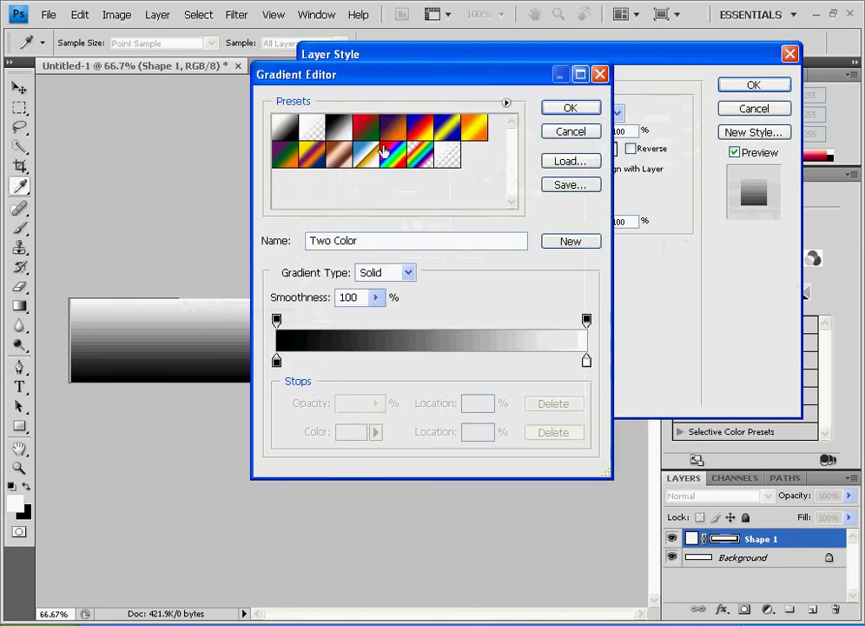
{"action": "left_click", "coordinate": [363, 129]}
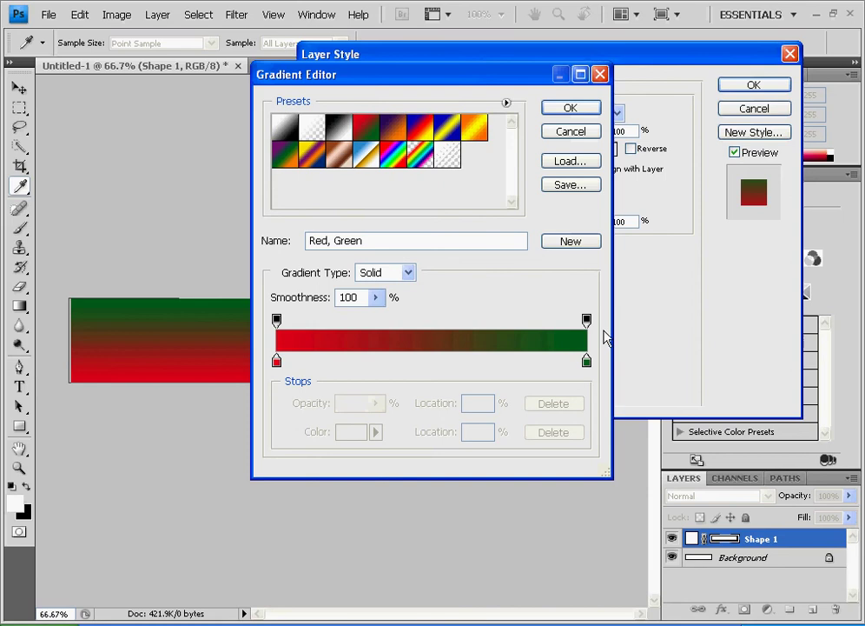
{"action": "left_click_drag", "start_coordinate": [587, 363], "coordinate": [556, 364]}
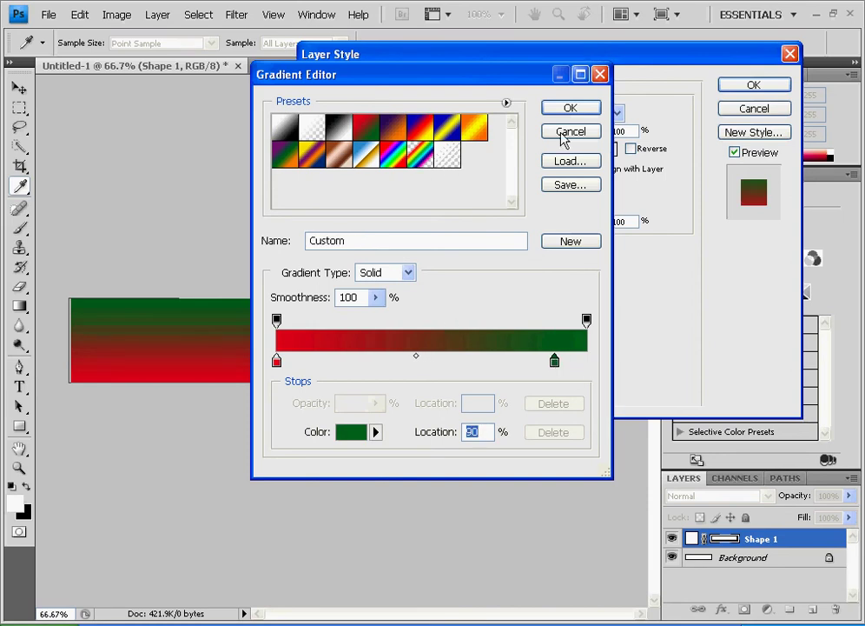
{"action": "left_click", "coordinate": [573, 110]}
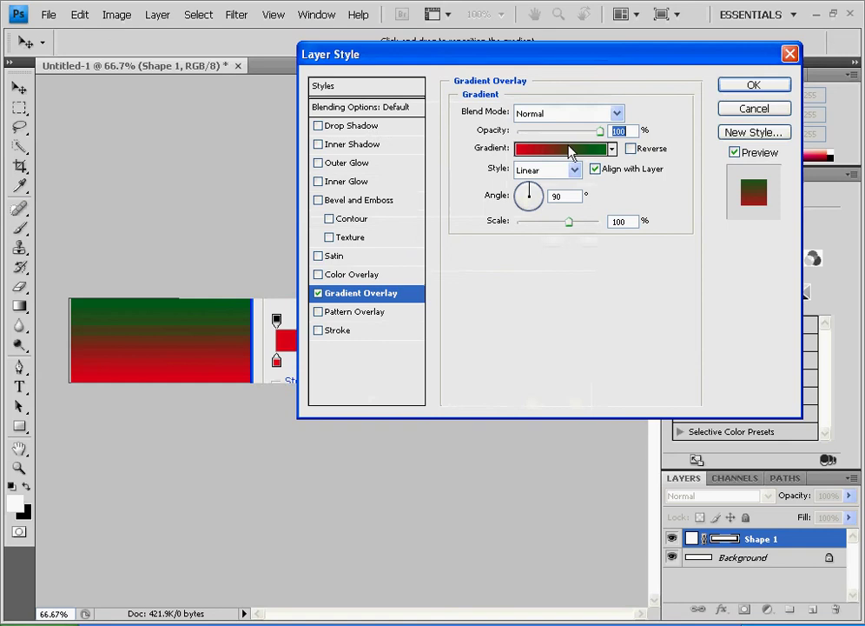
Step: Add a Drop Shadow with a size of about 9 px and an Inner Shadow with a size of 29 px
{"action": "left_click", "coordinate": [369, 129]}
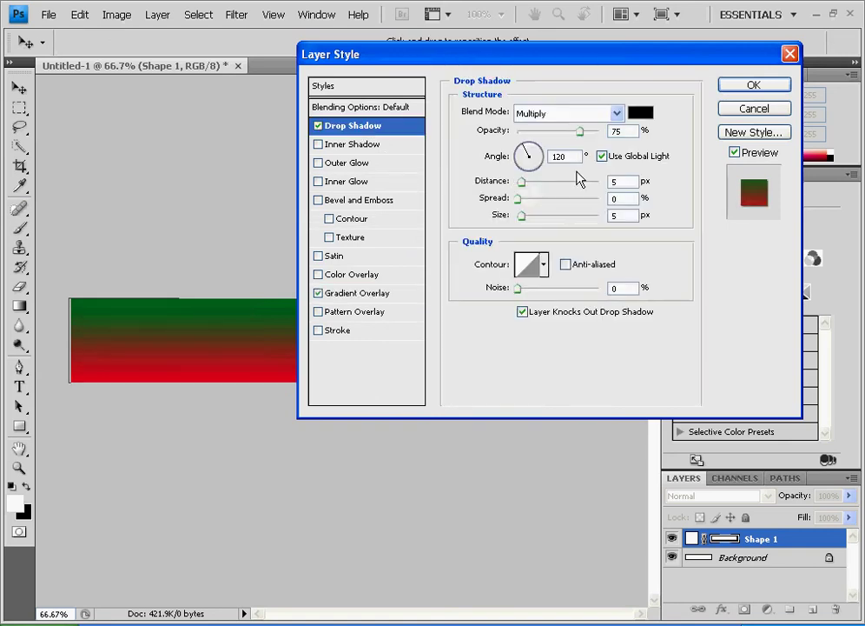
{"action": "left_click_drag", "start_coordinate": [522, 216], "coordinate": [526, 216]}
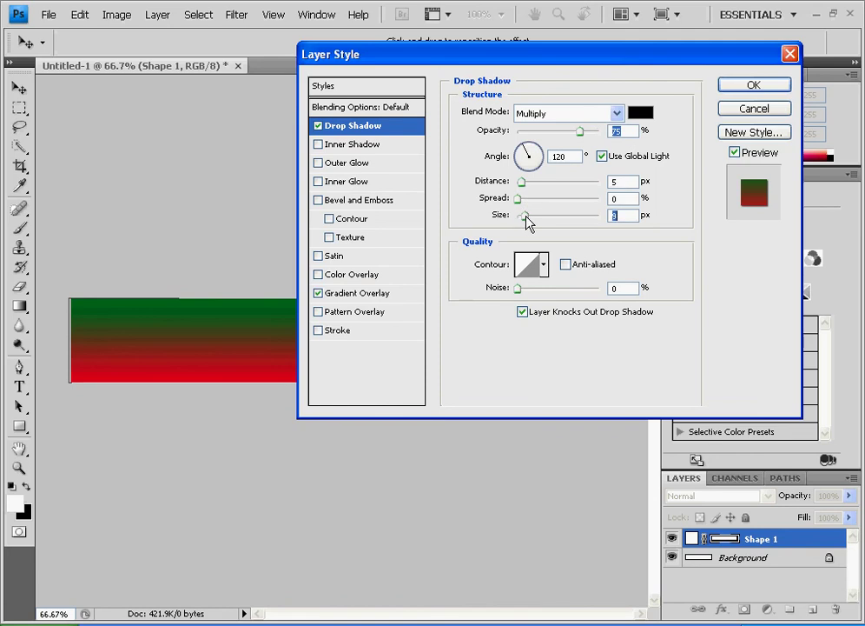
{"action": "left_click", "coordinate": [366, 146]}
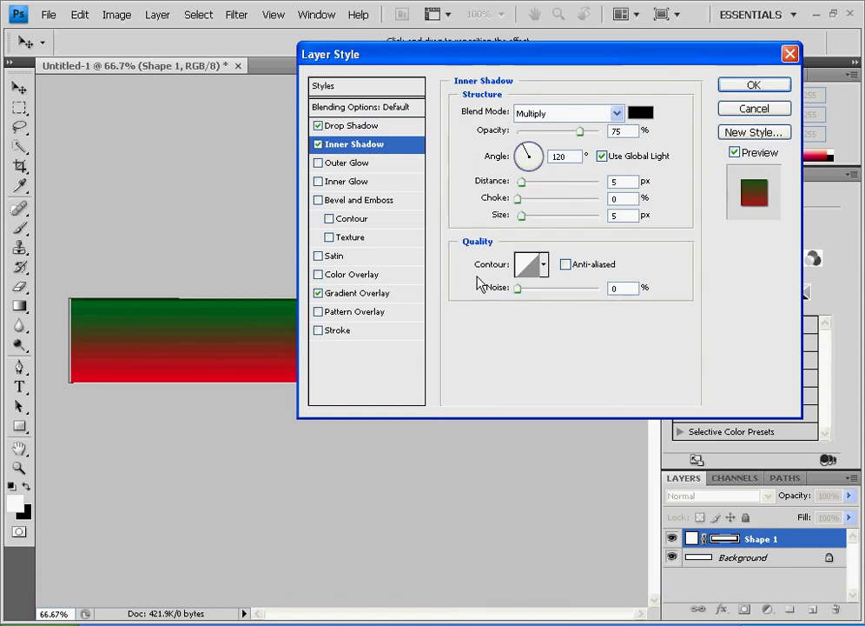
{"action": "left_click_drag", "start_coordinate": [521, 216], "coordinate": [535, 222]}
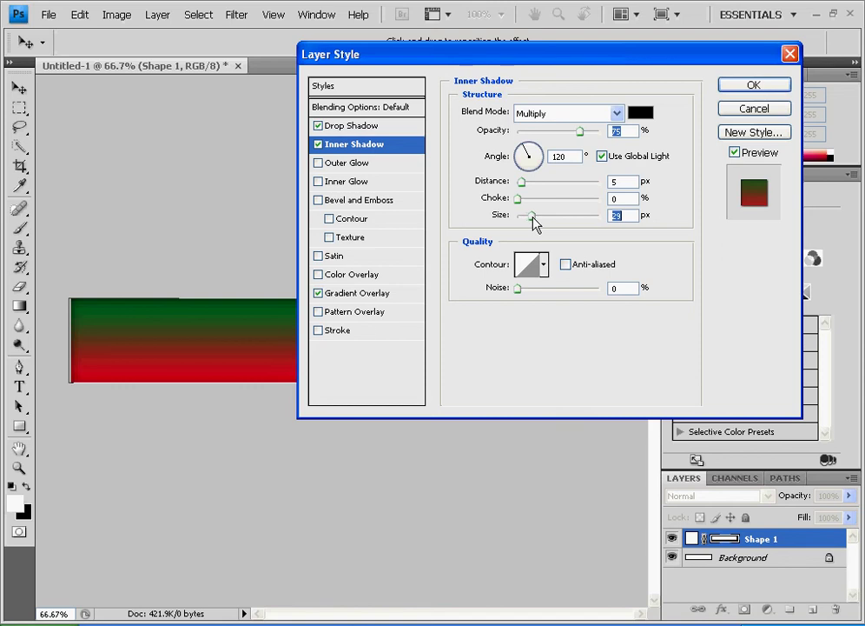
Step: Add an Outer Glow in off-white fcfcf2 and enable Inner Glow with its default settings
{"action": "left_click", "coordinate": [367, 165]}
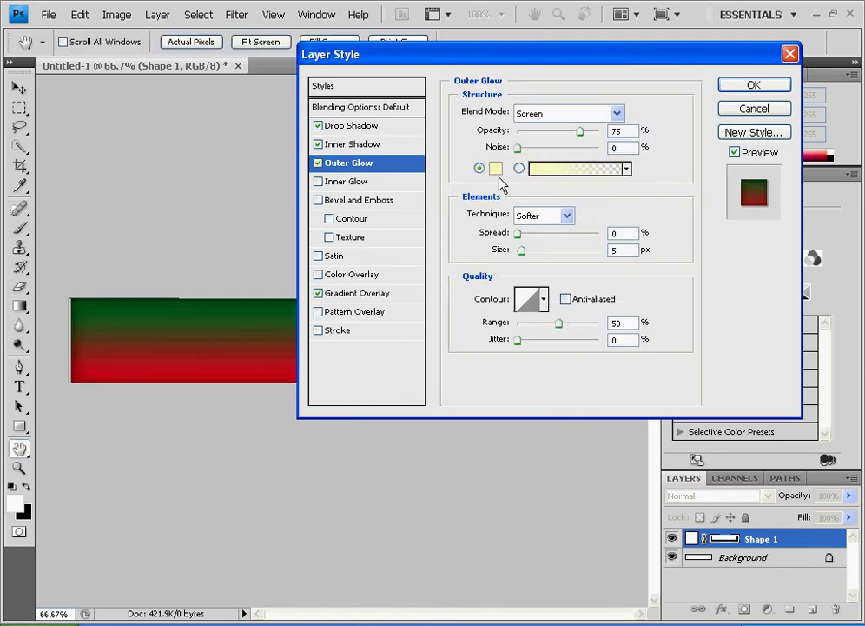
{"action": "left_click", "coordinate": [492, 170]}
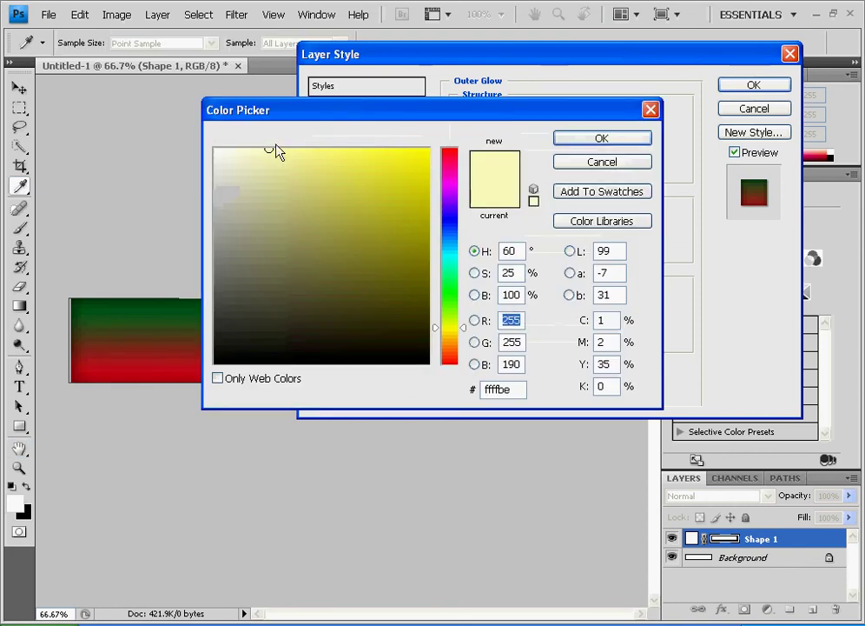
{"action": "left_click", "coordinate": [222, 151]}
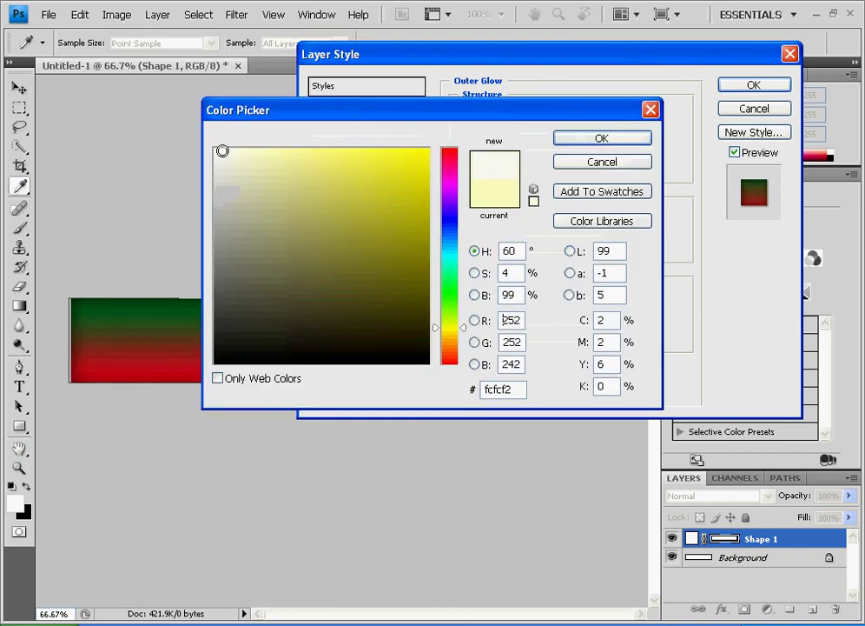
{"action": "left_click", "coordinate": [569, 140]}
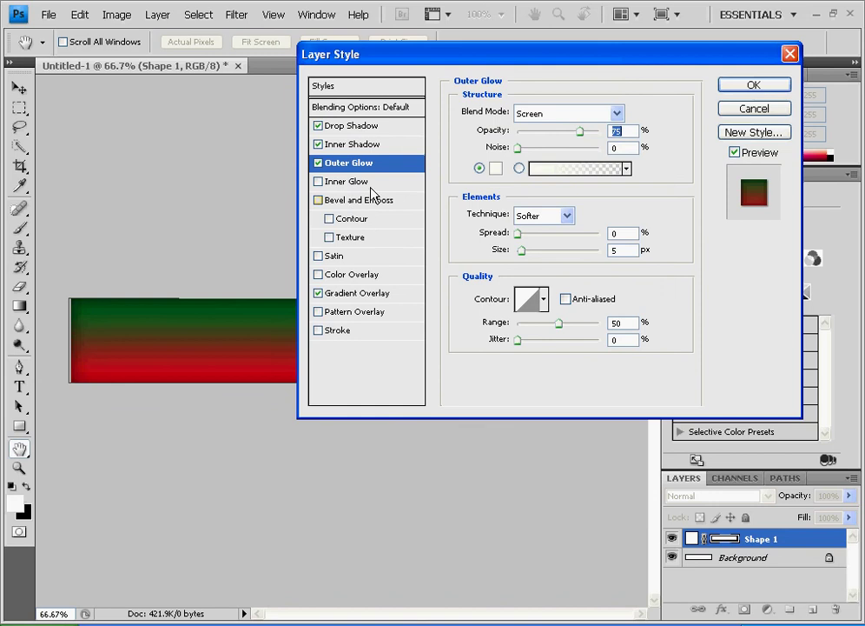
{"action": "left_click", "coordinate": [330, 181]}
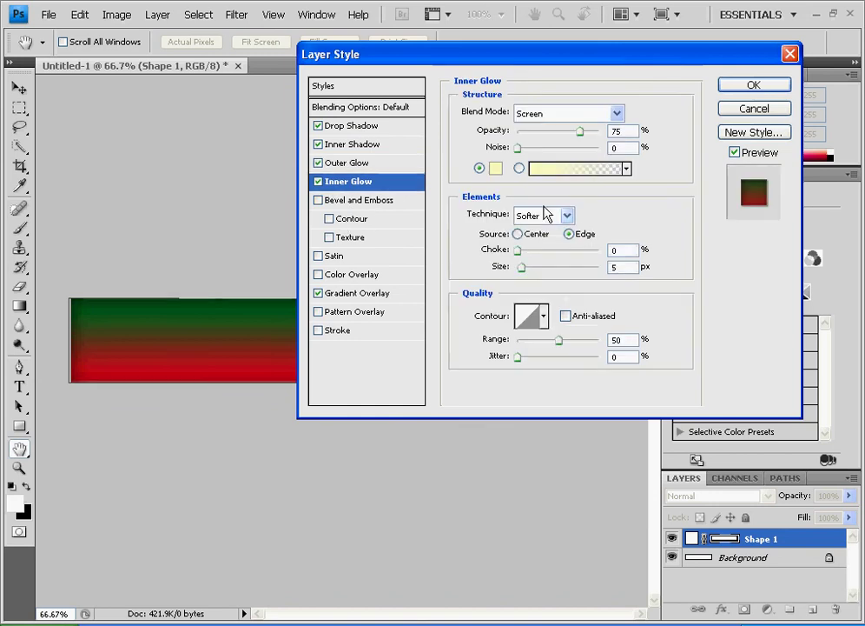
Step: Add a Bevel and Emboss with size 150 px and an anti-aliased Contour with a 100% range
{"action": "left_click", "coordinate": [383, 201]}
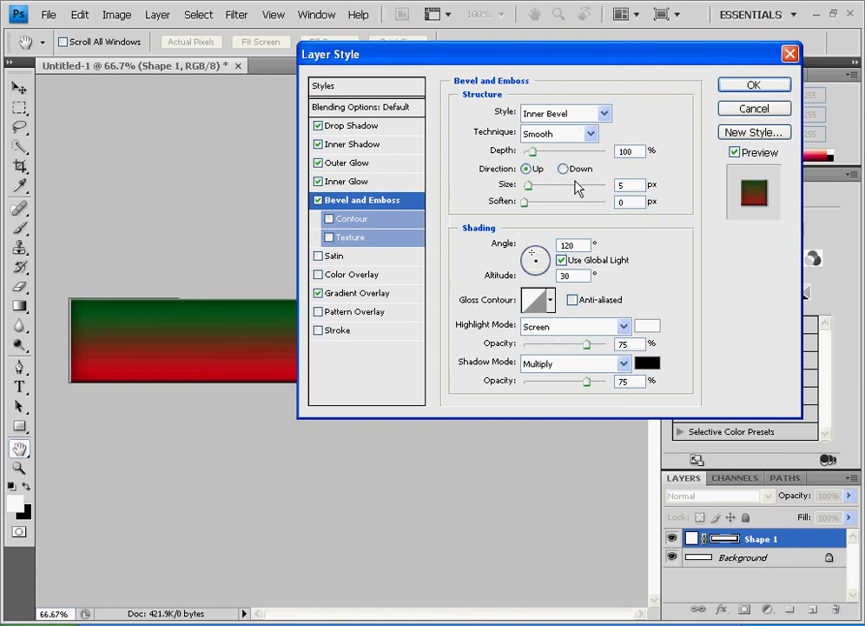
{"action": "left_click_drag", "start_coordinate": [530, 186], "coordinate": [578, 186]}
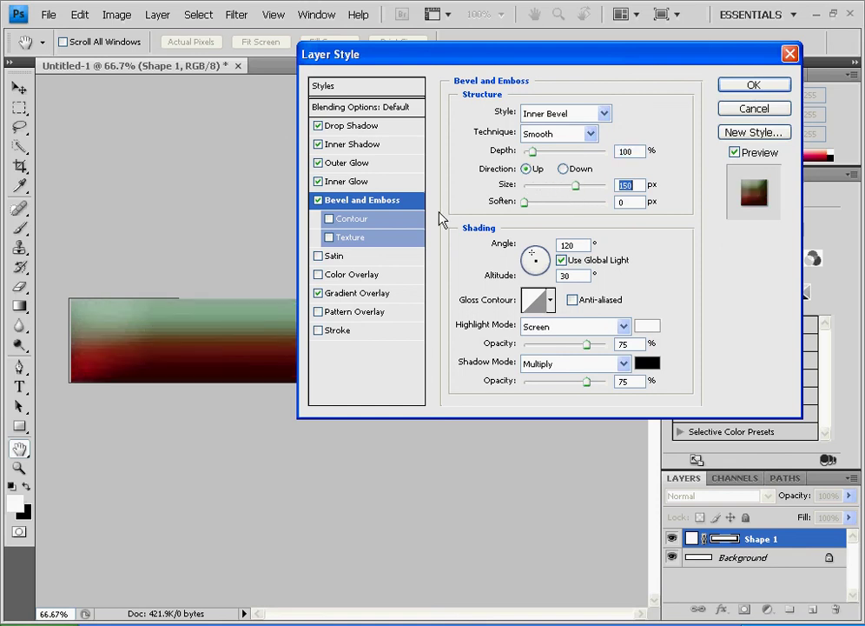
{"action": "left_click", "coordinate": [355, 221]}
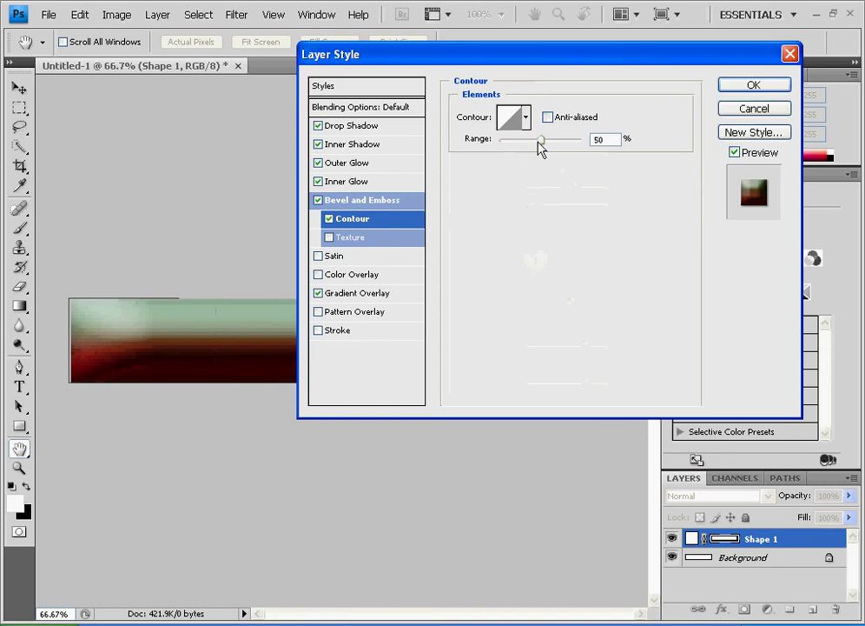
{"action": "left_click_drag", "start_coordinate": [544, 149], "coordinate": [585, 146]}
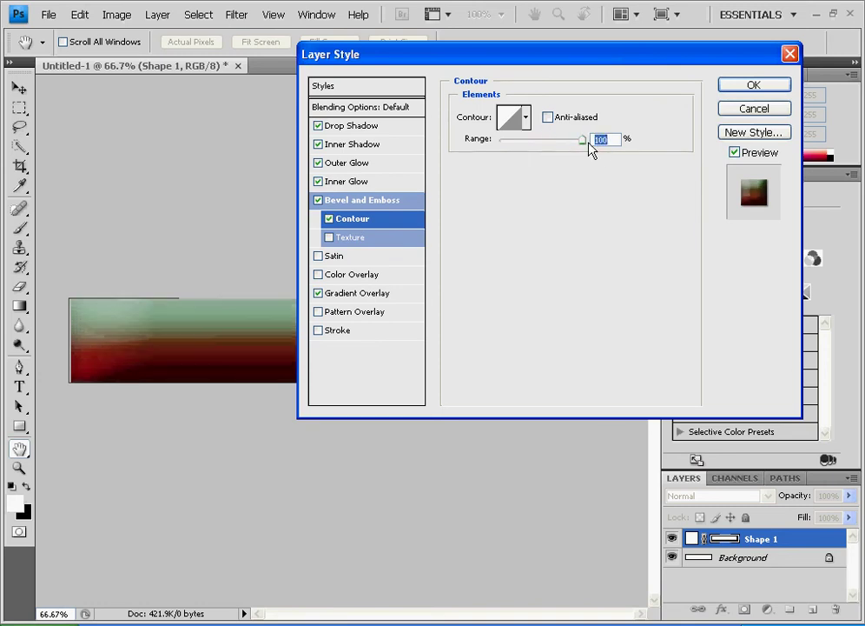
{"action": "left_click", "coordinate": [549, 117]}
Step: Add a Satin effect to the shape and set its colour to a dark red
{"action": "left_click", "coordinate": [335, 257]}
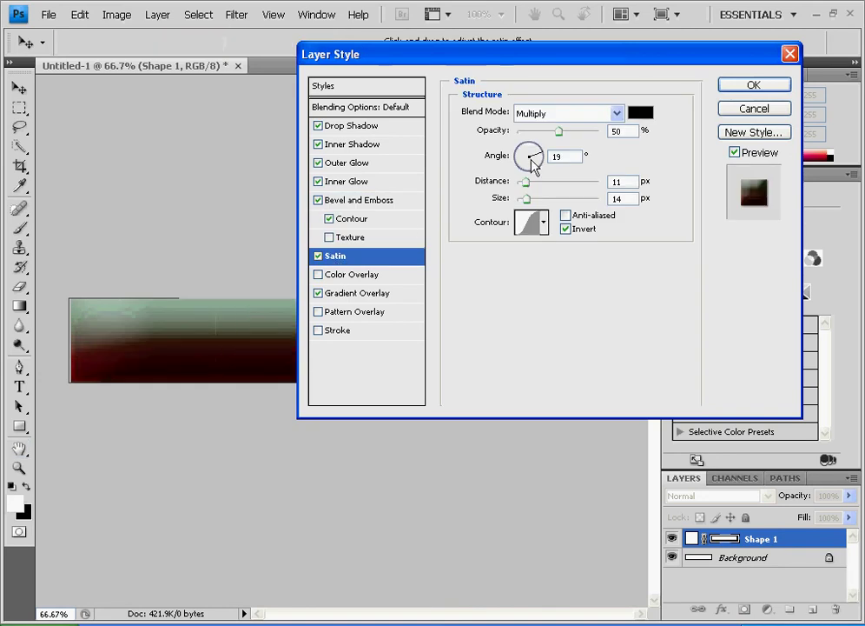
{"action": "left_click", "coordinate": [640, 112]}
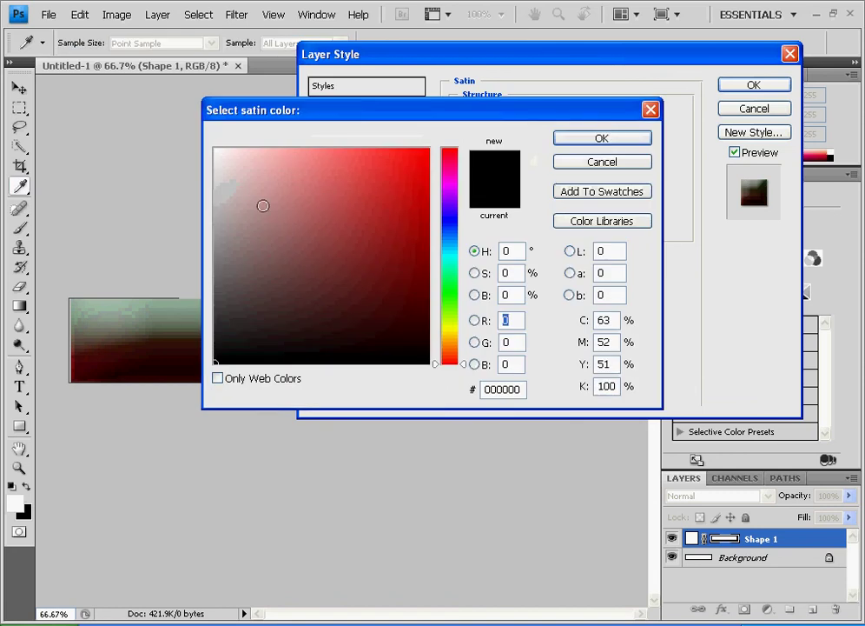
{"action": "left_click", "coordinate": [379, 189]}
{"action": "left_click", "coordinate": [389, 205]}
{"action": "left_click", "coordinate": [382, 231]}
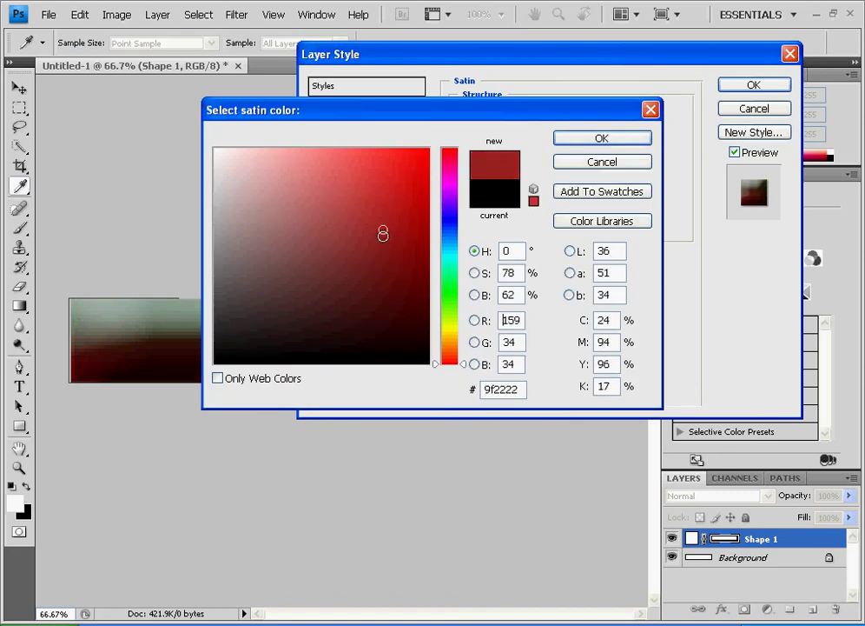
{"action": "left_click", "coordinate": [383, 236]}
{"action": "left_click", "coordinate": [377, 257]}
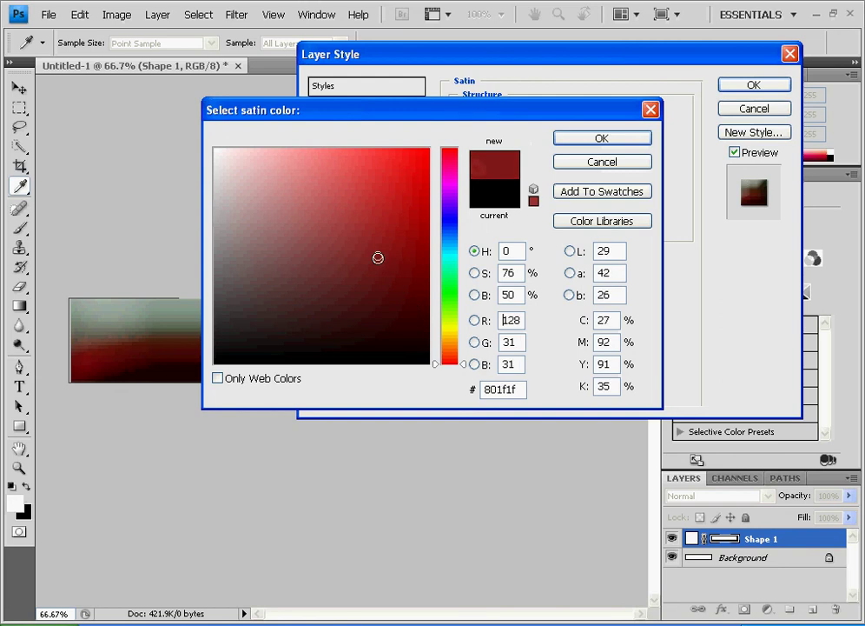
{"action": "left_click", "coordinate": [377, 262]}
{"action": "left_click", "coordinate": [604, 136]}
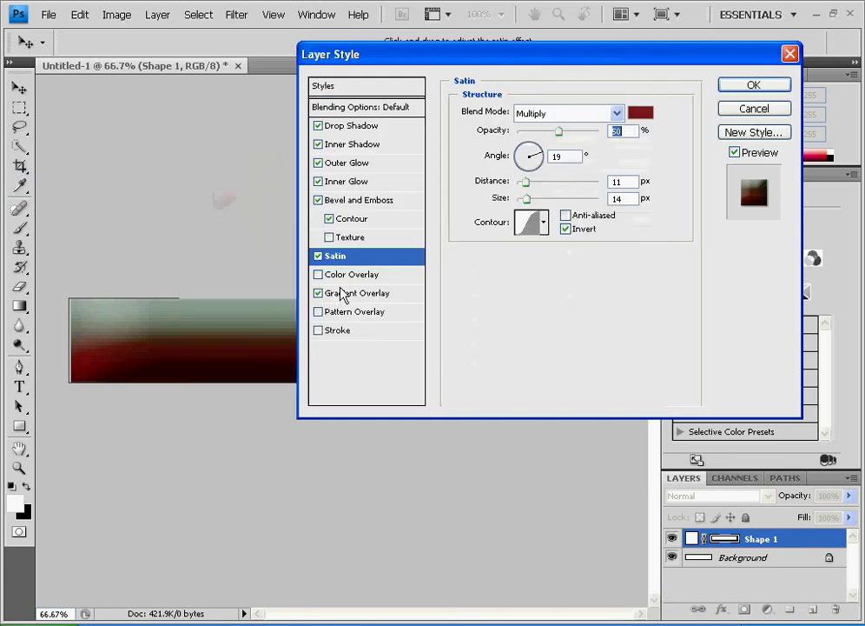
Step: Add an 18 px outside Stroke in near-white fff4f4 with reduced opacity, and apply the layer style
{"action": "left_click", "coordinate": [346, 332]}
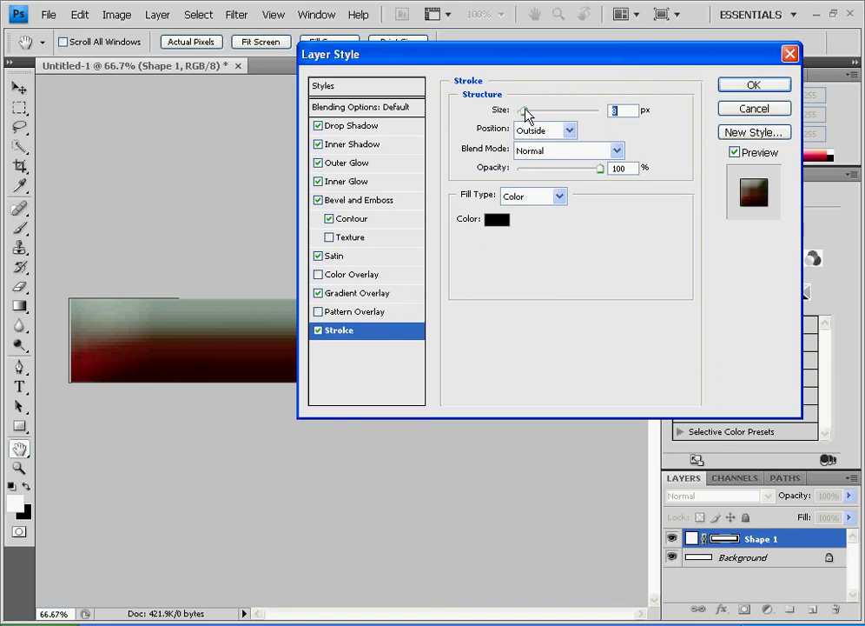
{"action": "left_click_drag", "start_coordinate": [527, 115], "coordinate": [530, 115]}
{"action": "left_click", "coordinate": [497, 225]}
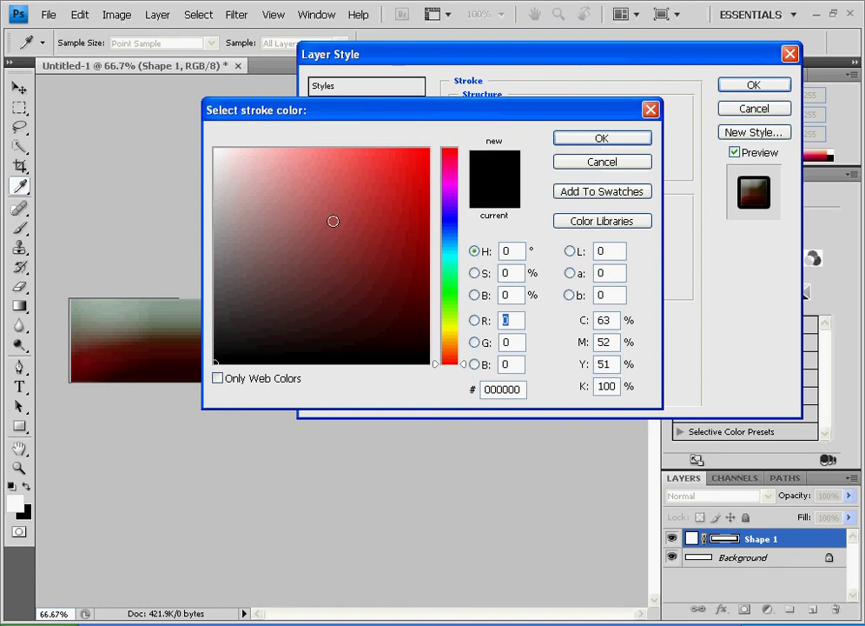
{"action": "left_click_drag", "start_coordinate": [232, 169], "coordinate": [236, 165]}
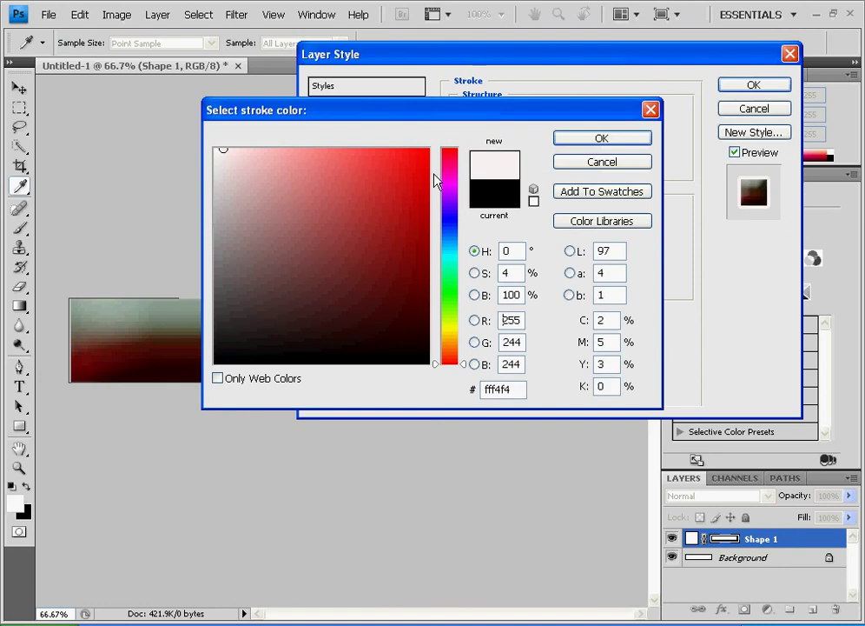
{"action": "left_click", "coordinate": [590, 141]}
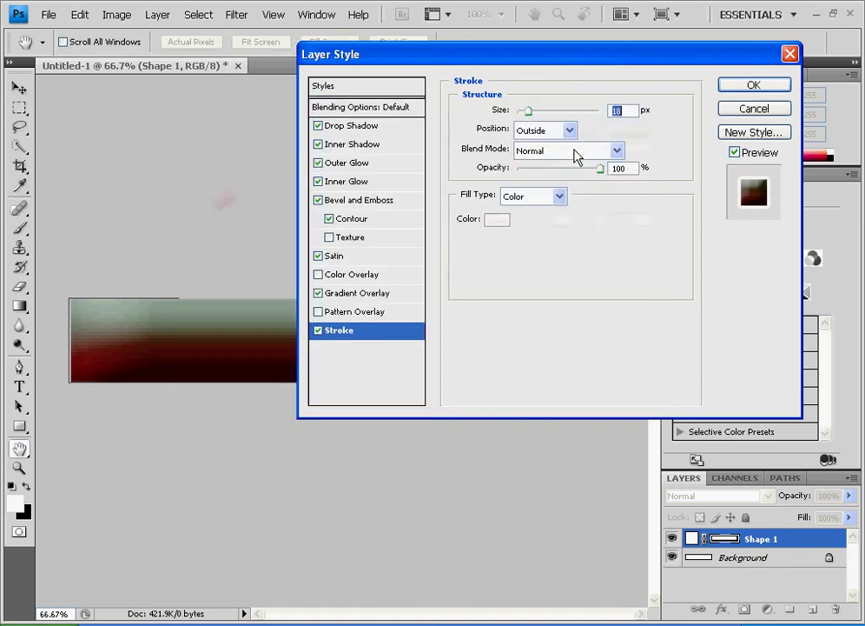
{"action": "left_click_drag", "start_coordinate": [598, 170], "coordinate": [580, 169]}
{"action": "left_click", "coordinate": [753, 86]}
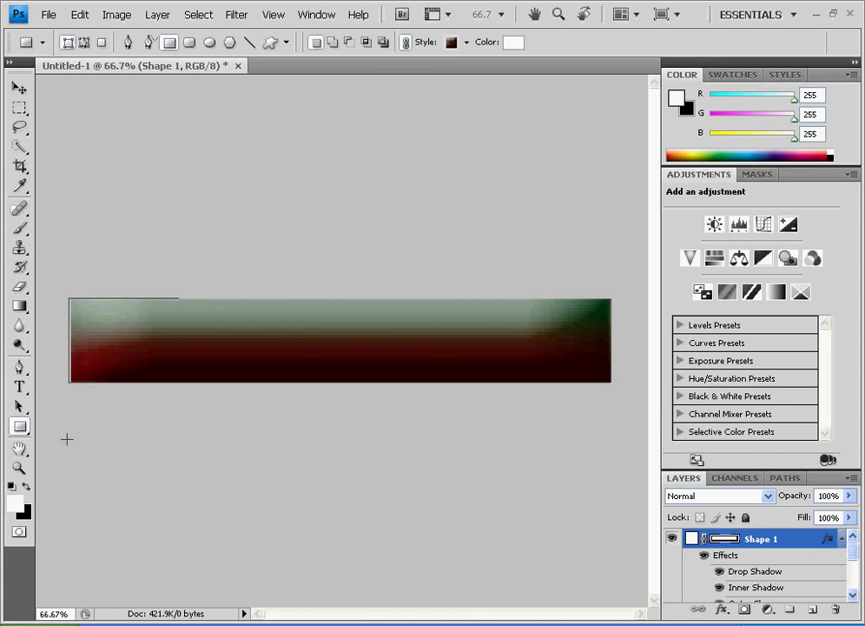
Step: Add the text "Khan-Tutorial" to the banner with the Type tool and move it towards the banner's middle
{"action": "left_click", "coordinate": [19, 386]}
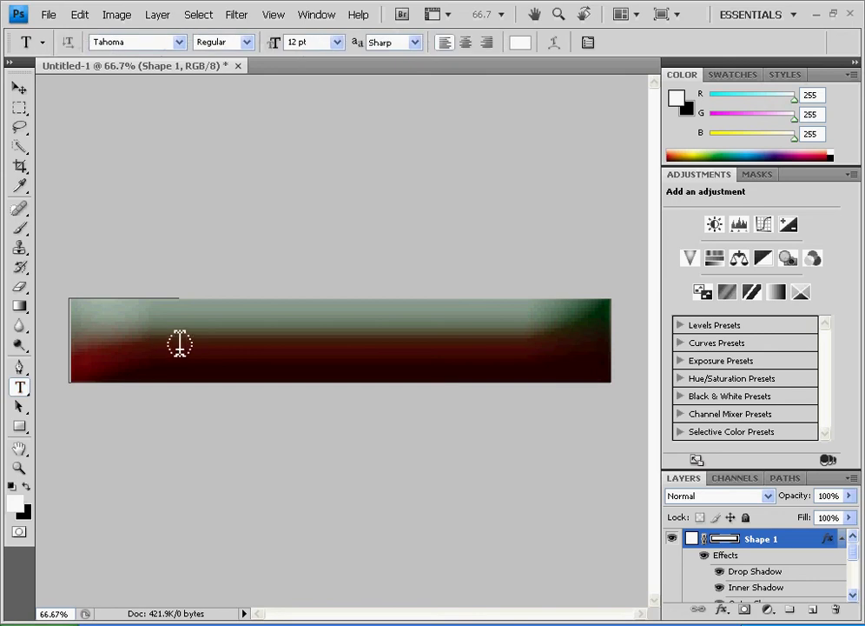
{"action": "left_click", "coordinate": [179, 343]}
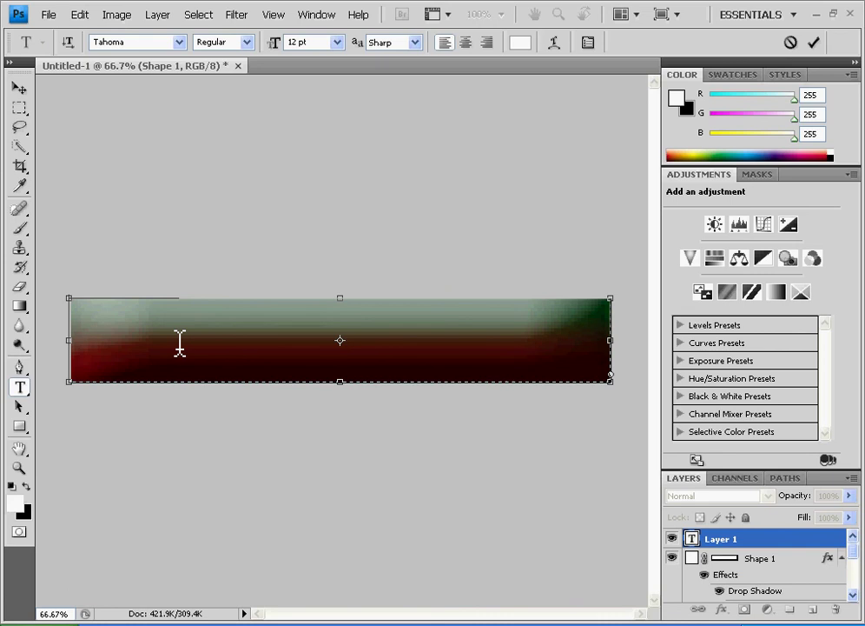
{"action": "type", "text": "Khan"}
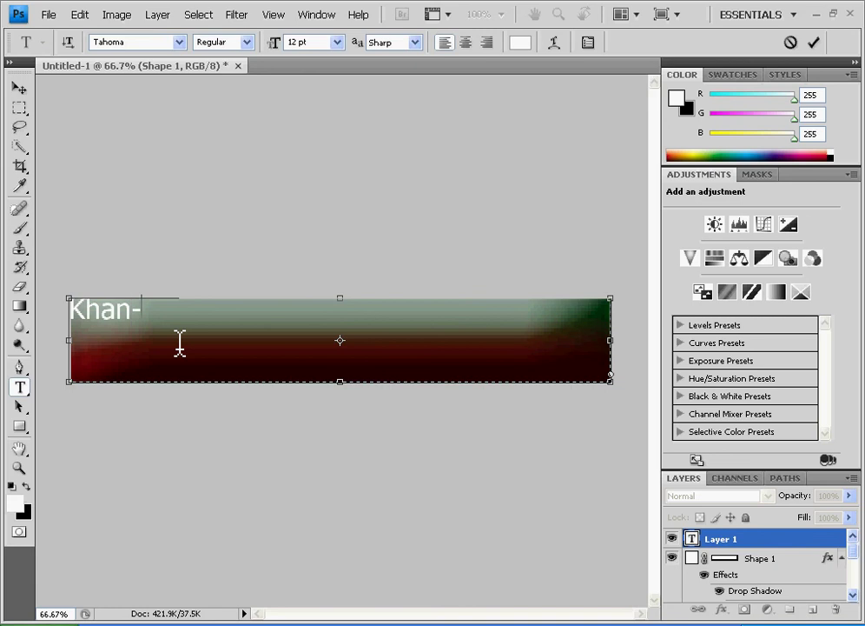
{"action": "type", "text": "-Tutor"}
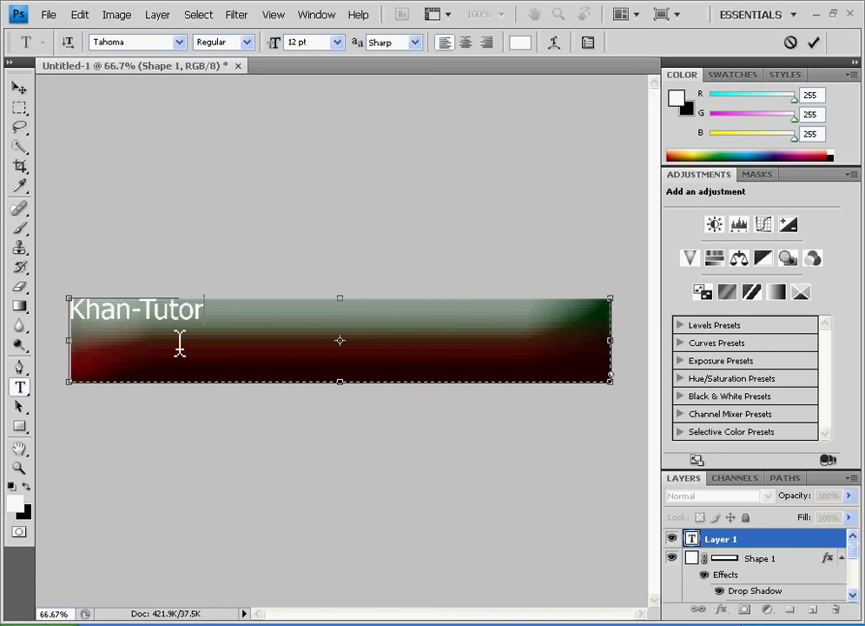
{"action": "type", "text": "ial"}
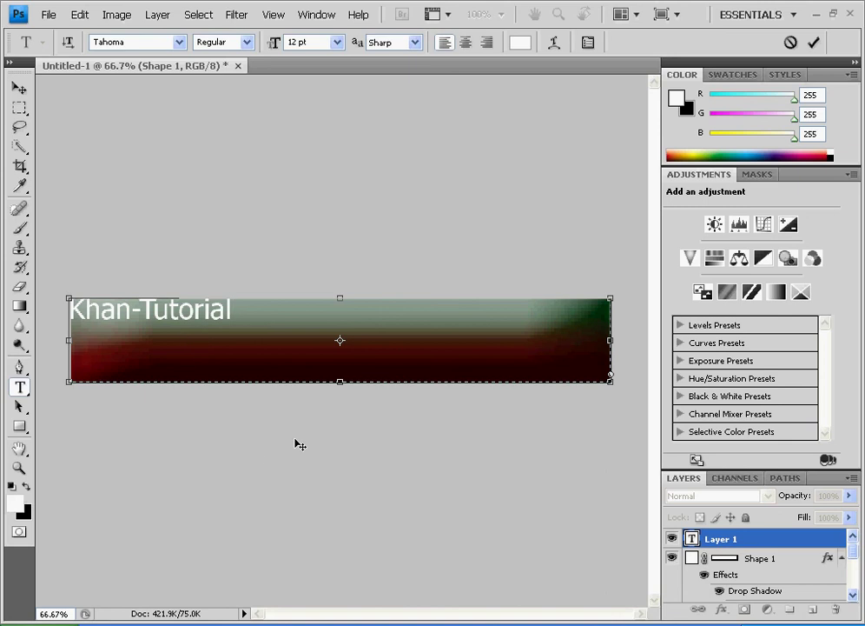
{"action": "left_click_drag", "start_coordinate": [334, 443], "coordinate": [491, 467]}
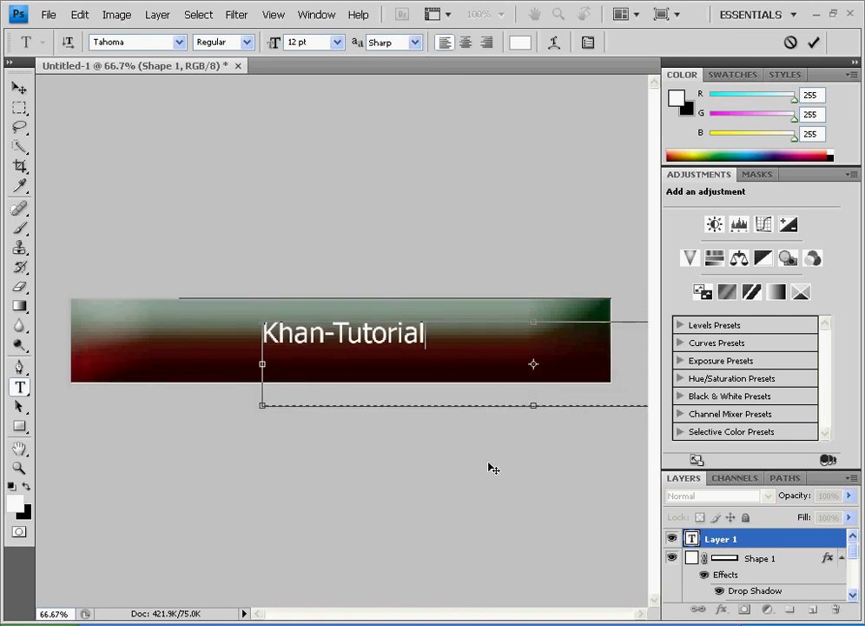
Step: Select the whole banner text, try the Impact font, and set the font to Georgia
{"action": "double_click", "coordinate": [393, 345]}
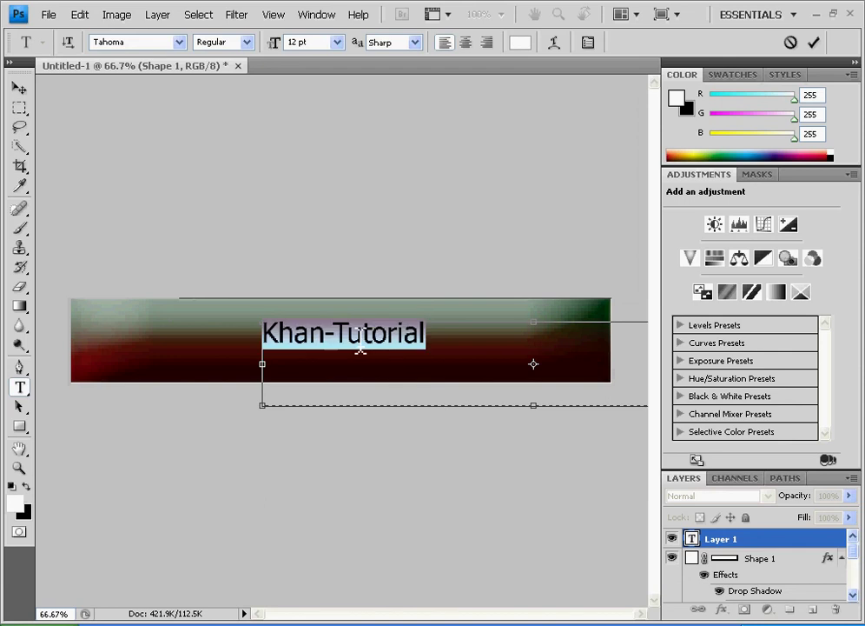
{"action": "left_click", "coordinate": [179, 42]}
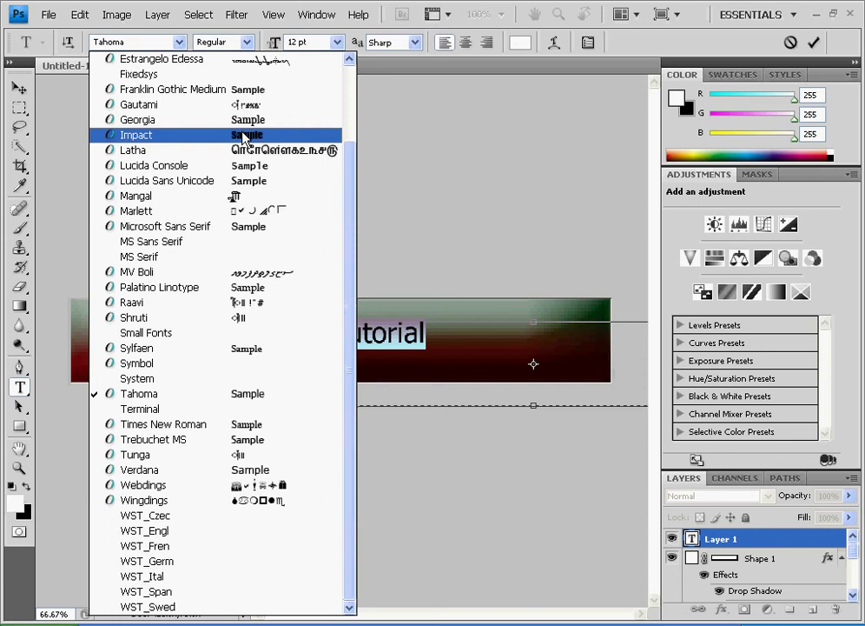
{"action": "left_click", "coordinate": [244, 135]}
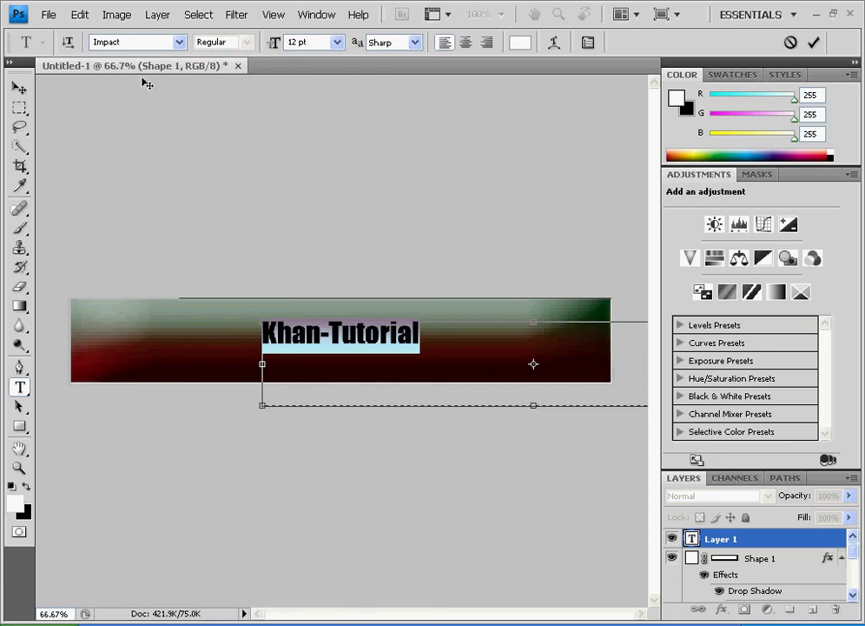
{"action": "left_click", "coordinate": [179, 42]}
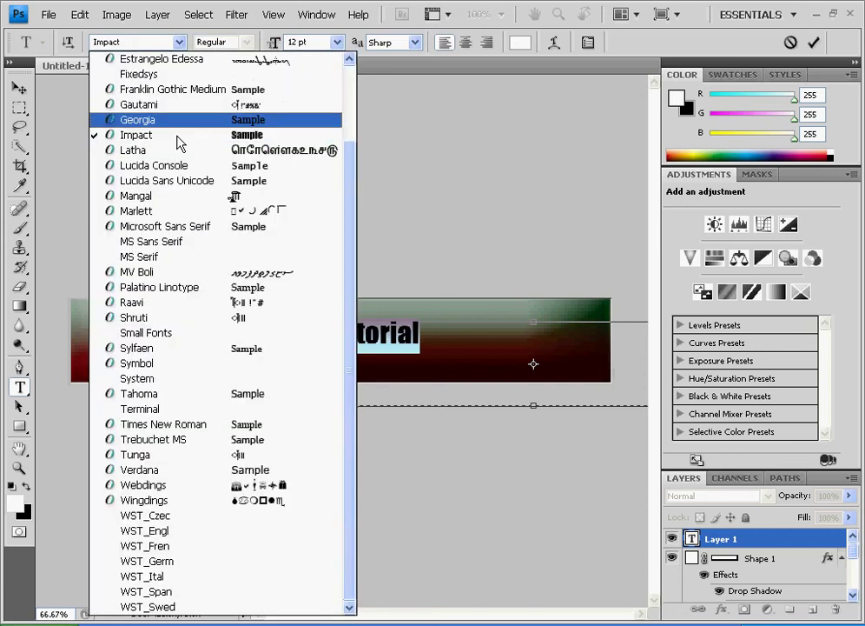
{"action": "left_click", "coordinate": [191, 119]}
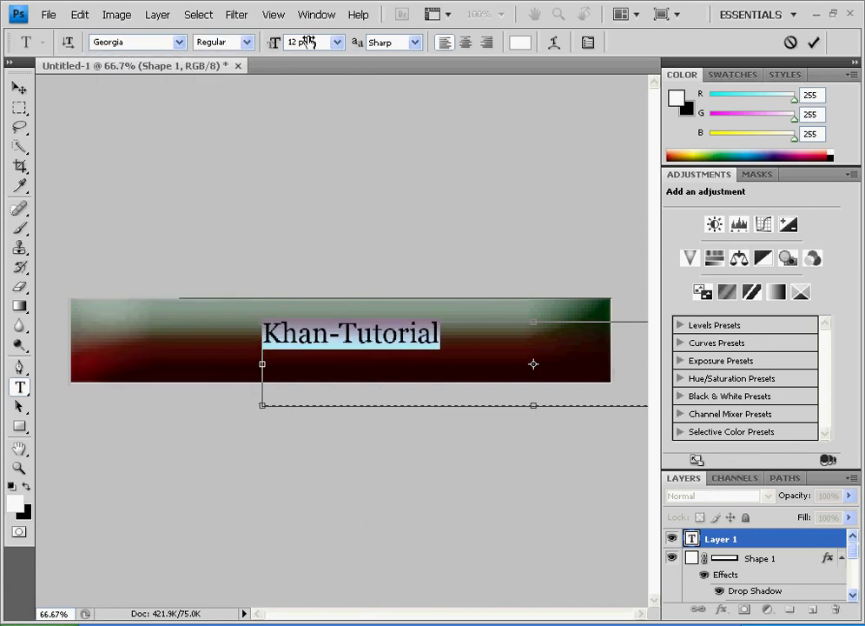
Step: Try larger sizes of 72 pt and 48 pt for the text, and set its size to 30 pt
{"action": "left_click", "coordinate": [337, 41]}
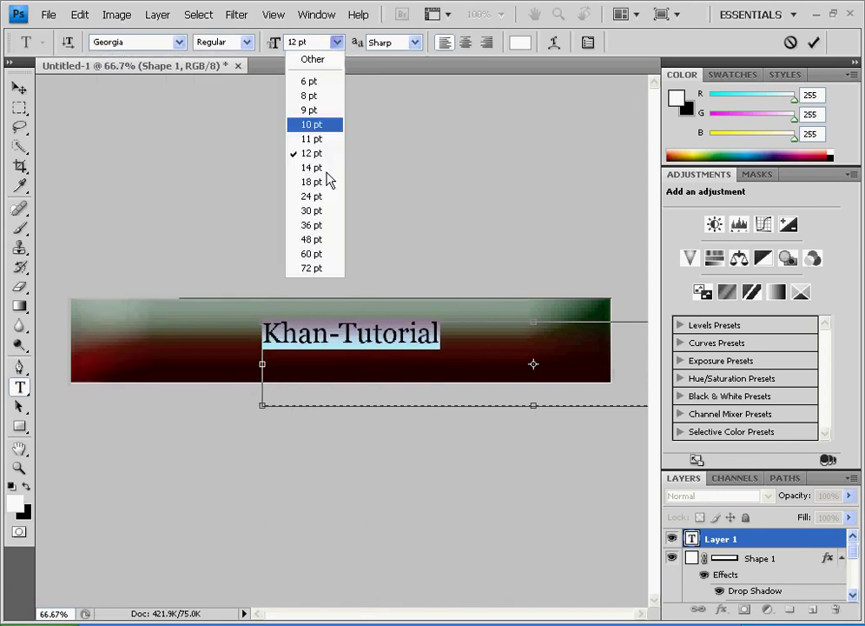
{"action": "left_click", "coordinate": [318, 269]}
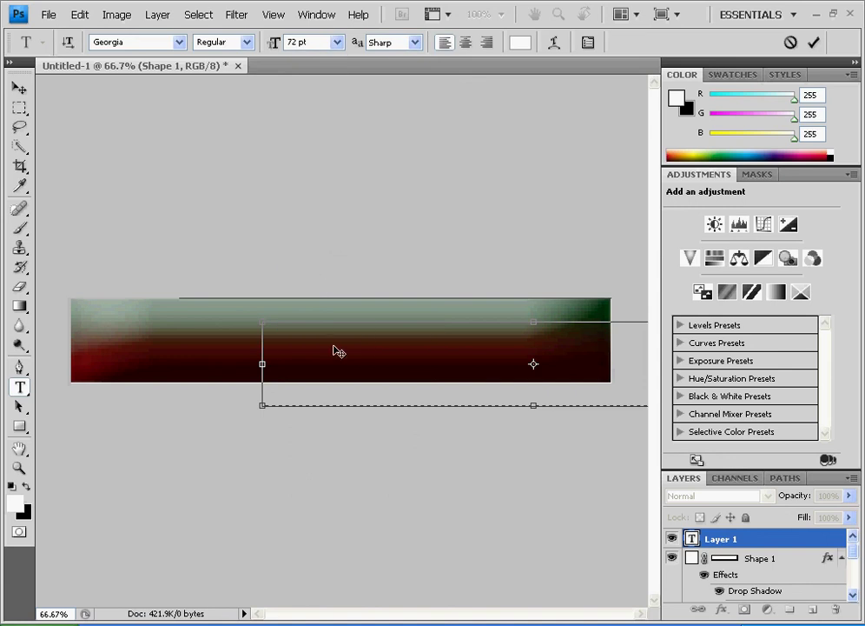
{"action": "left_click", "coordinate": [337, 45]}
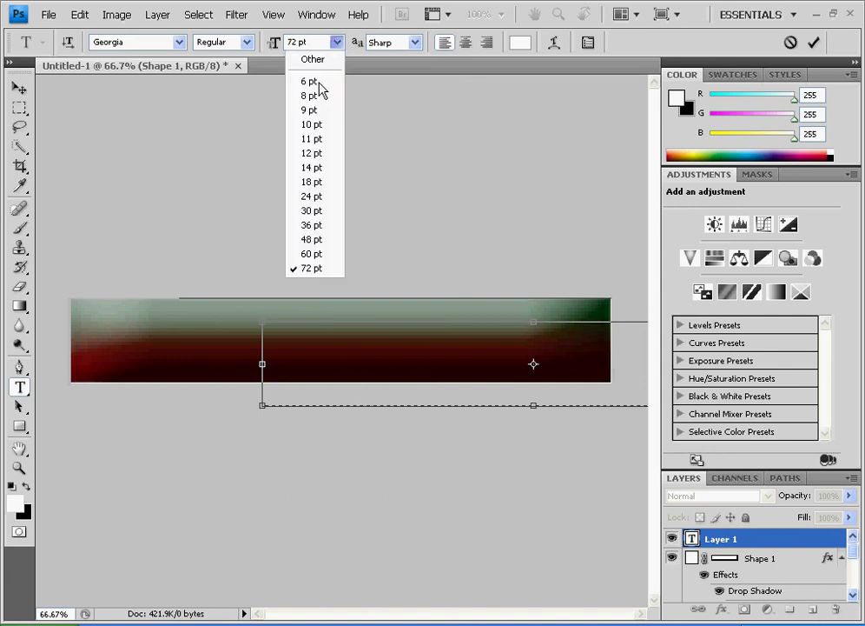
{"action": "left_click", "coordinate": [311, 239]}
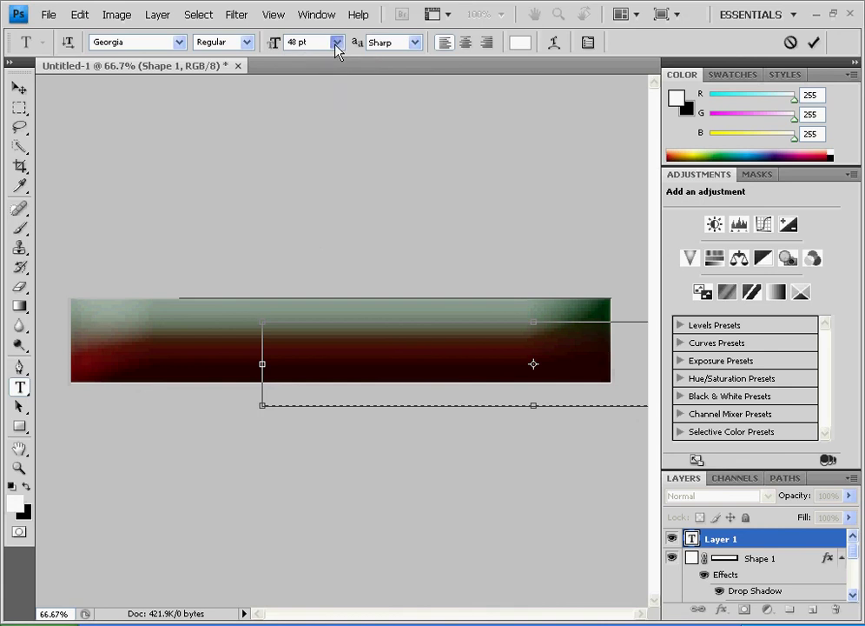
{"action": "left_click", "coordinate": [337, 45]}
{"action": "left_click", "coordinate": [304, 208]}
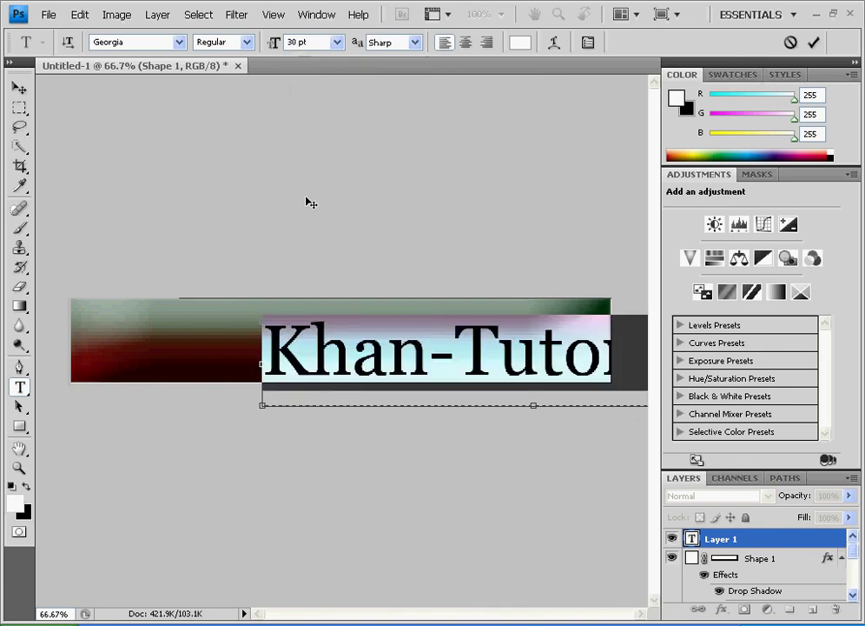
Step: Move the enlarged text so that it fits centred within the banner, and commit the text edit
{"action": "left_click_drag", "start_coordinate": [394, 451], "coordinate": [279, 424]}
{"action": "left_click_drag", "start_coordinate": [257, 433], "coordinate": [237, 436]}
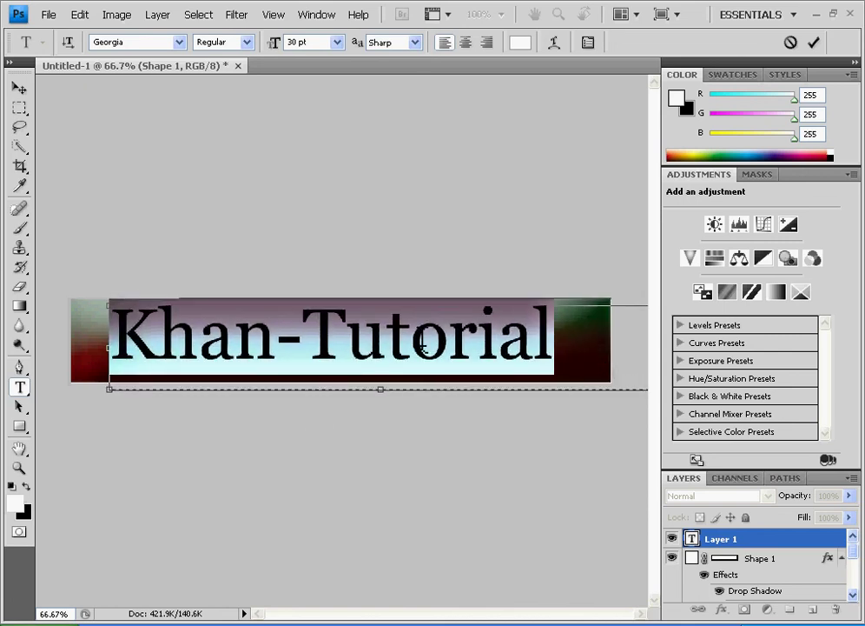
{"action": "left_click", "coordinate": [552, 356]}
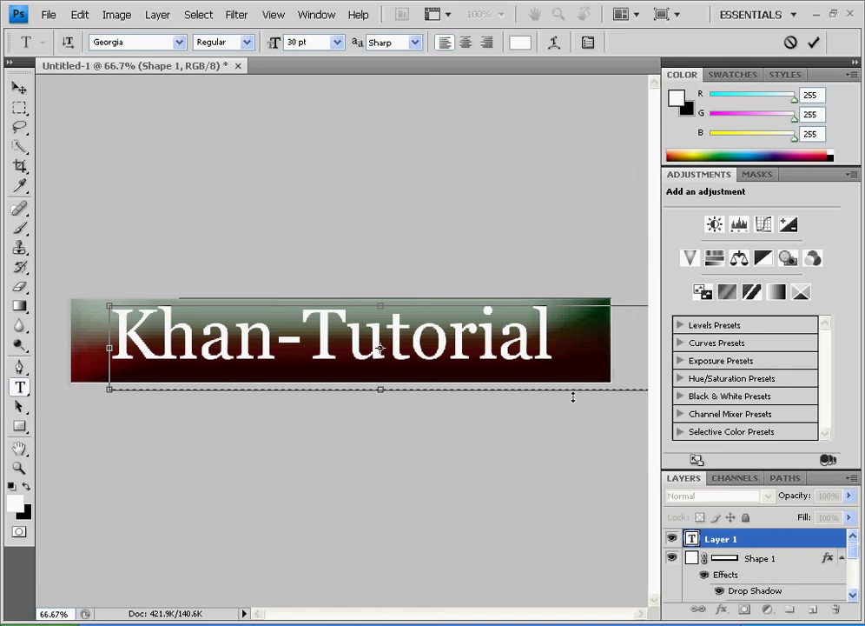
{"action": "left_click", "coordinate": [813, 42]}
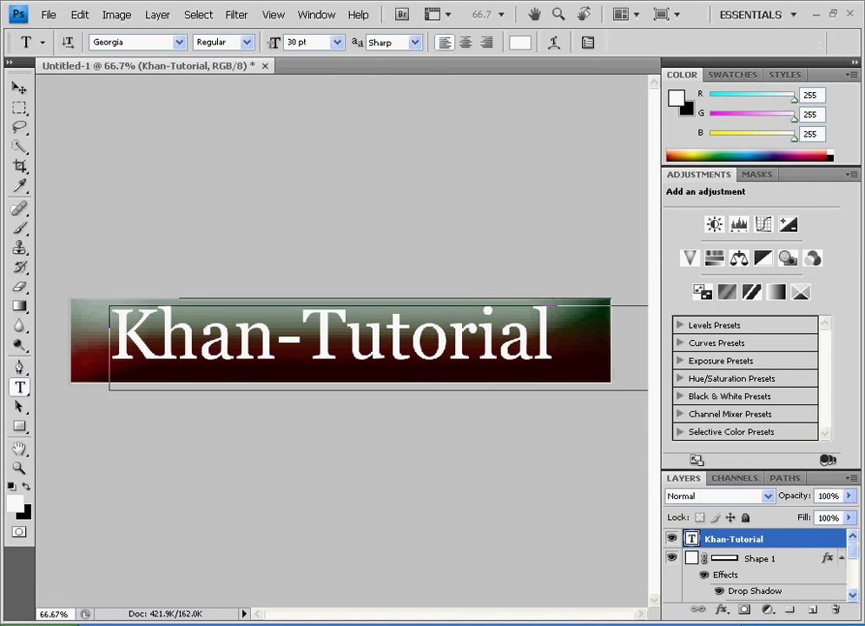
Step: Add a Drop Shadow and an Inner Shadow to the text layer, increasing the size of each
{"action": "left_click", "coordinate": [717, 611]}
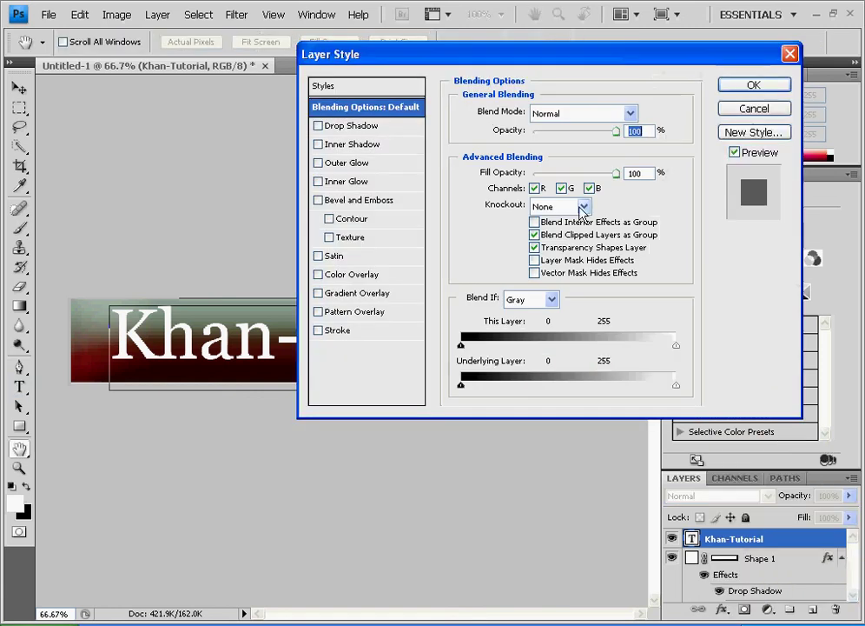
{"action": "left_click", "coordinate": [380, 128]}
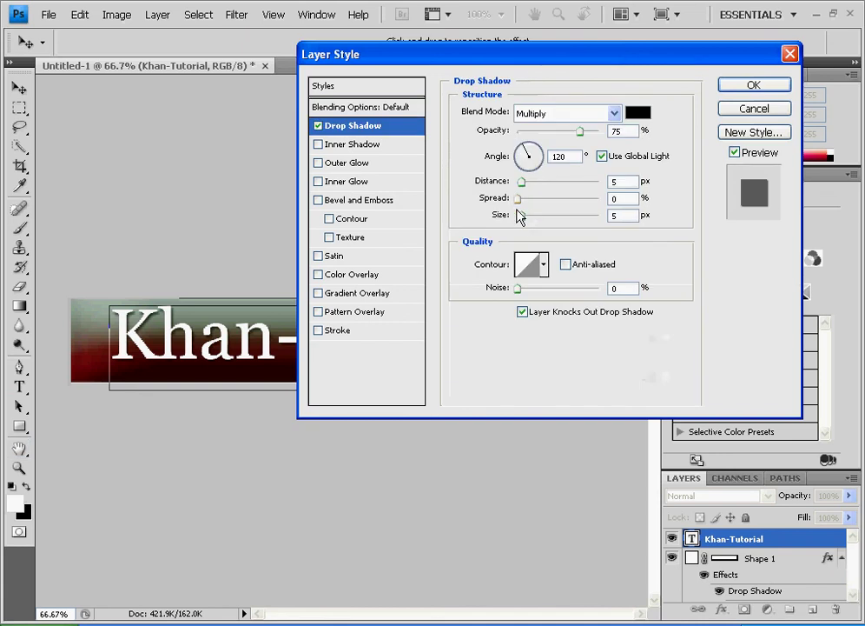
{"action": "left_click_drag", "start_coordinate": [521, 217], "coordinate": [543, 217]}
{"action": "left_click", "coordinate": [356, 144]}
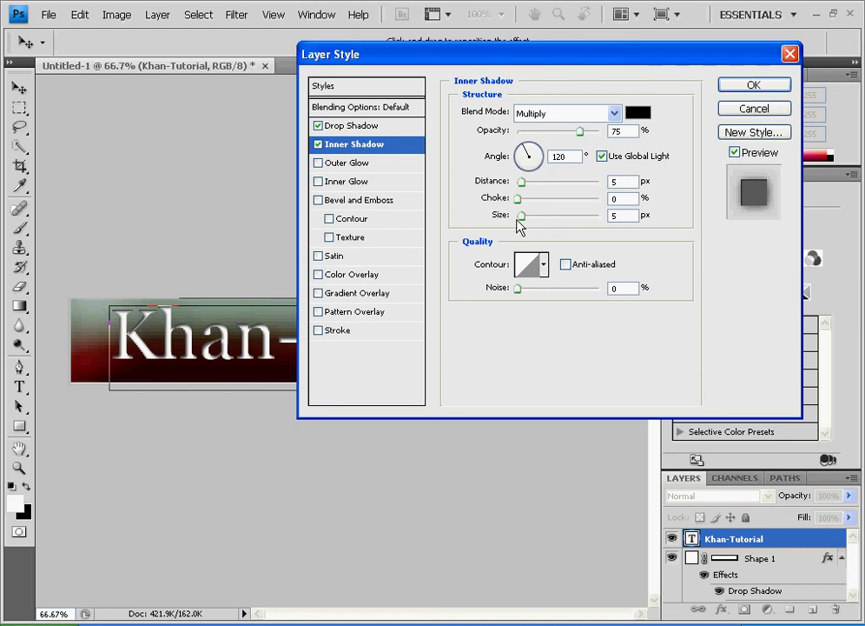
{"action": "left_click_drag", "start_coordinate": [522, 216], "coordinate": [525, 216]}
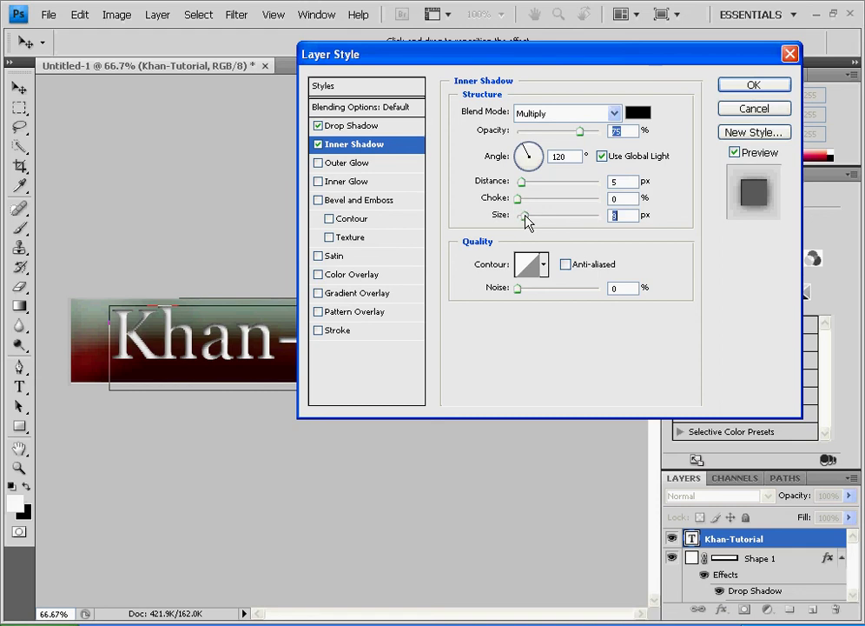
Step: Add an Outer Glow to the text layer and set its colour to near-white
{"action": "left_click", "coordinate": [352, 165]}
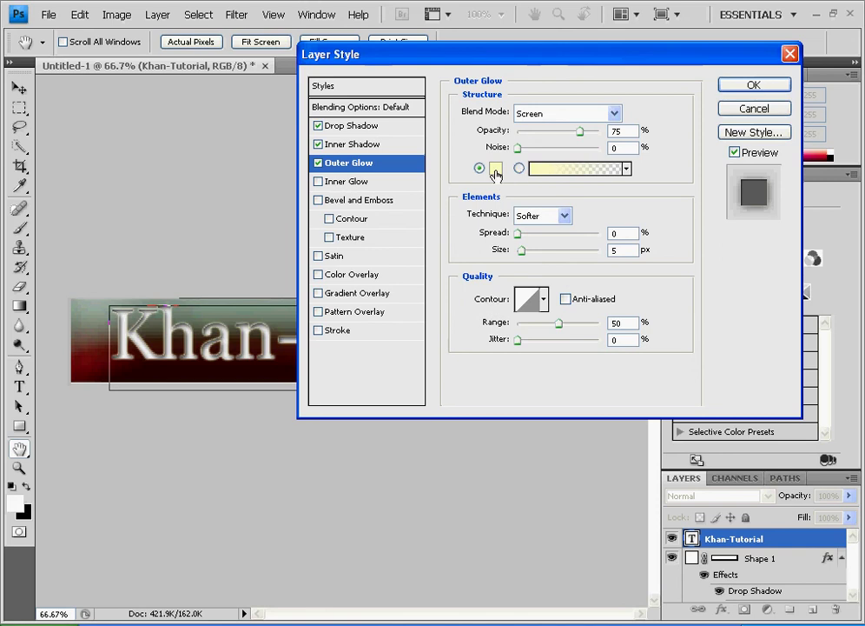
{"action": "left_click", "coordinate": [497, 171]}
{"action": "left_click", "coordinate": [234, 164]}
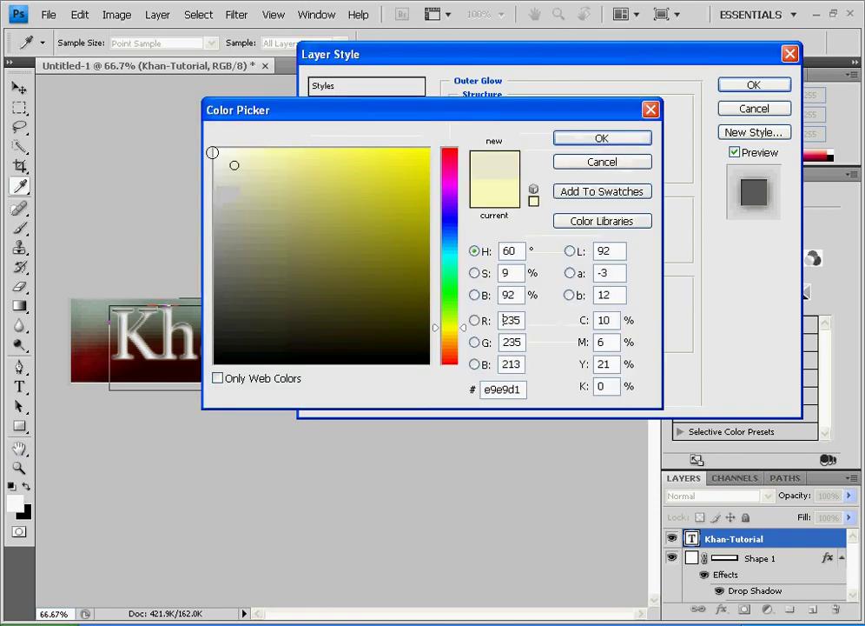
{"action": "left_click", "coordinate": [212, 152]}
{"action": "left_click", "coordinate": [572, 141]}
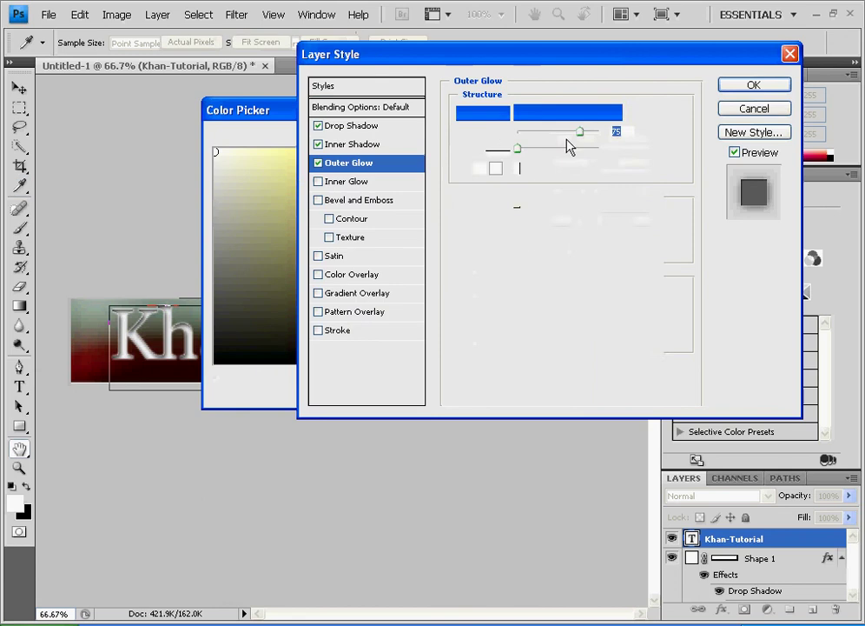
Step: Add an Inner Glow to the text layer and set its colour to light grey d4d4cd
{"action": "left_click", "coordinate": [364, 183]}
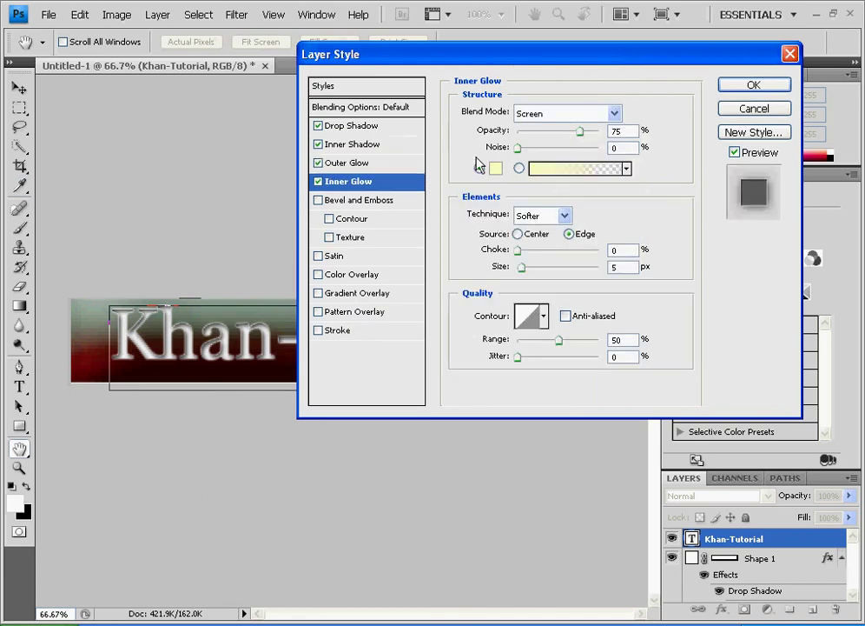
{"action": "left_click", "coordinate": [495, 170]}
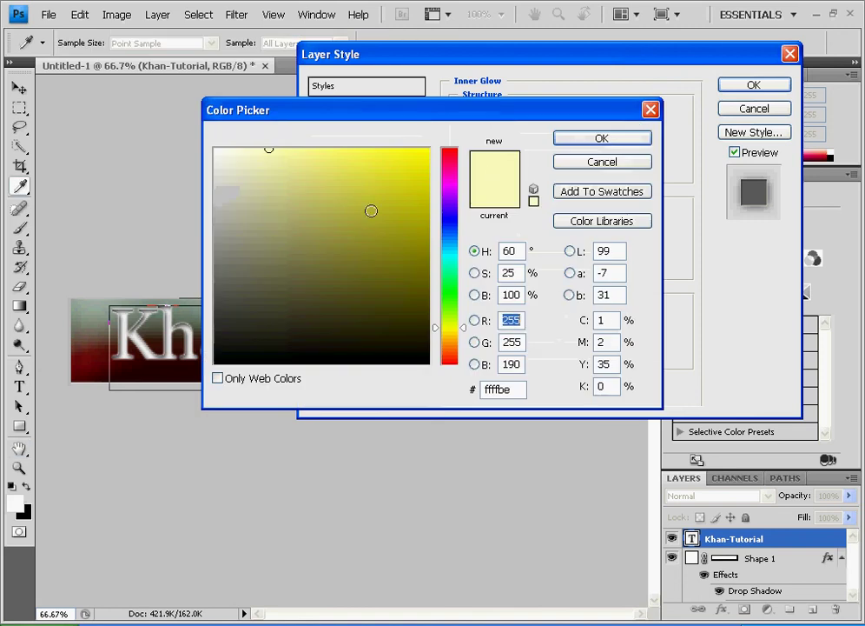
{"action": "mouse_move", "coordinate": [222, 199]}
{"action": "left_mouse_down"}
{"action": "mouse_move", "coordinate": [247, 194]}
{"action": "mouse_move", "coordinate": [221, 184]}
{"action": "left_mouse_up"}
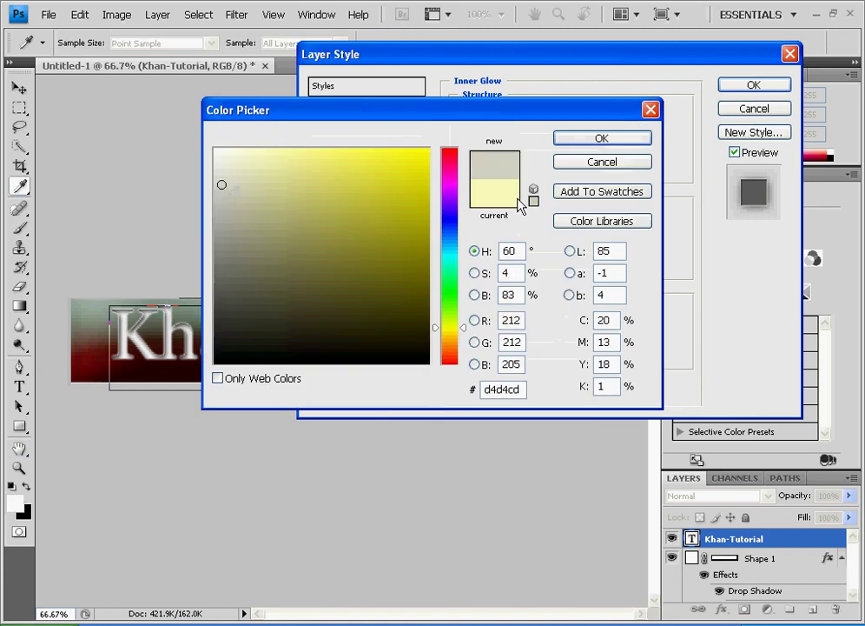
{"action": "left_click", "coordinate": [602, 139]}
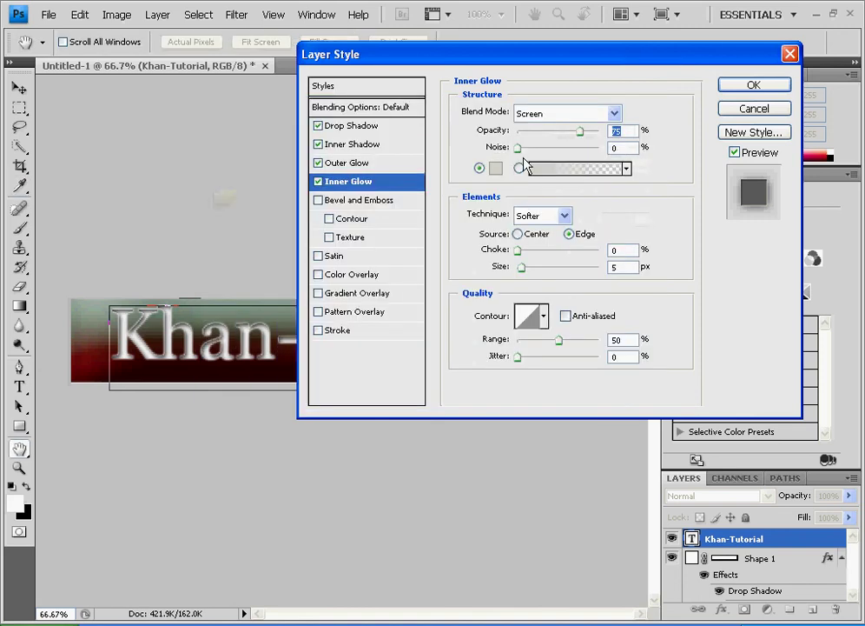
Step: Add a Bevel and Emboss to the text with size 13 px and soften 1 px, and enable its default Contour
{"action": "left_click", "coordinate": [371, 202]}
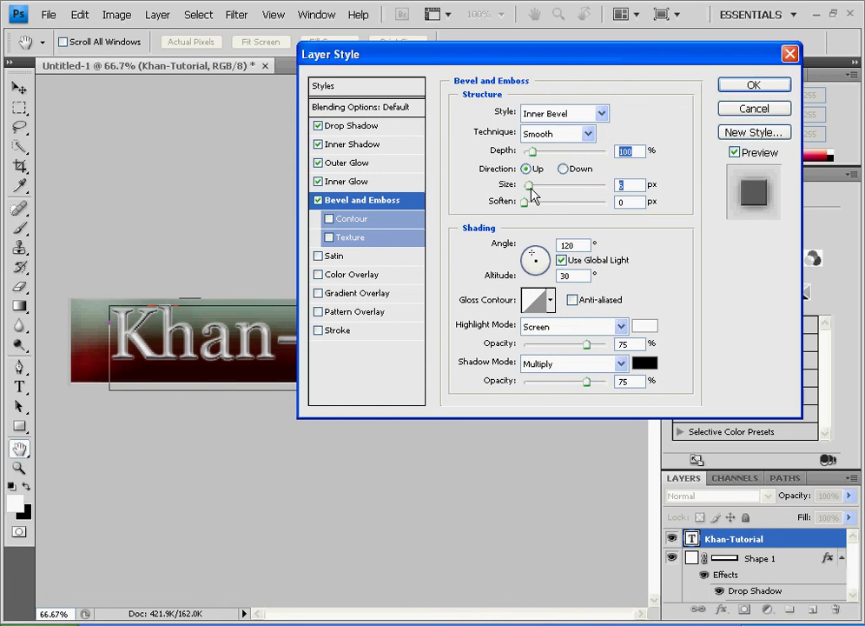
{"action": "left_click_drag", "start_coordinate": [532, 190], "coordinate": [527, 202]}
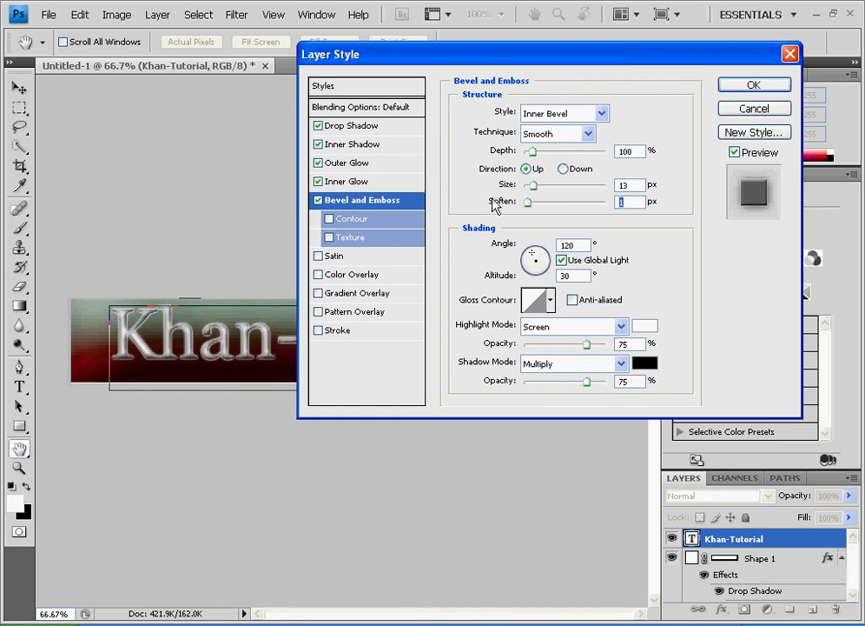
{"action": "left_click", "coordinate": [355, 225]}
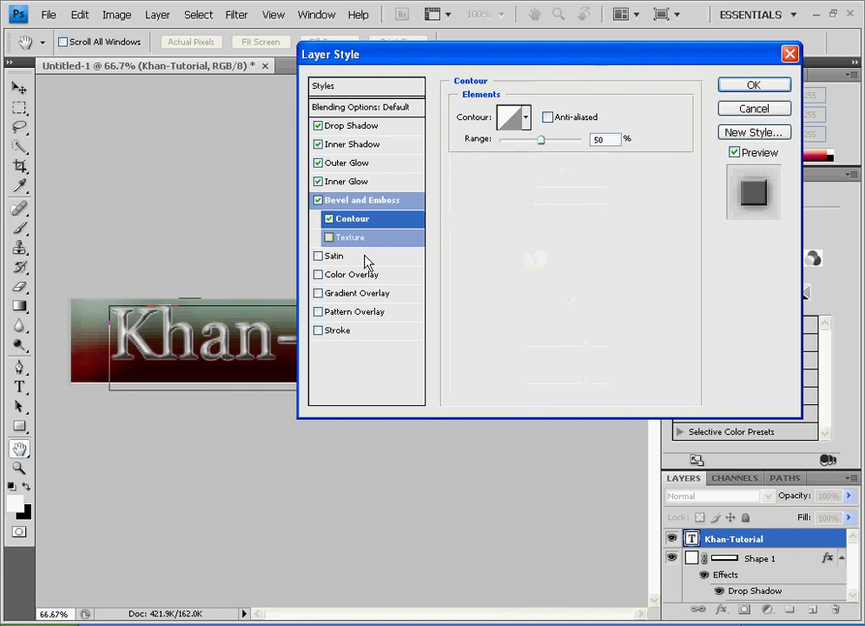
Step: Add a Satin effect with size 24 px and a black-to-white linear Gradient Overlay to the text layer
{"action": "left_click", "coordinate": [338, 257]}
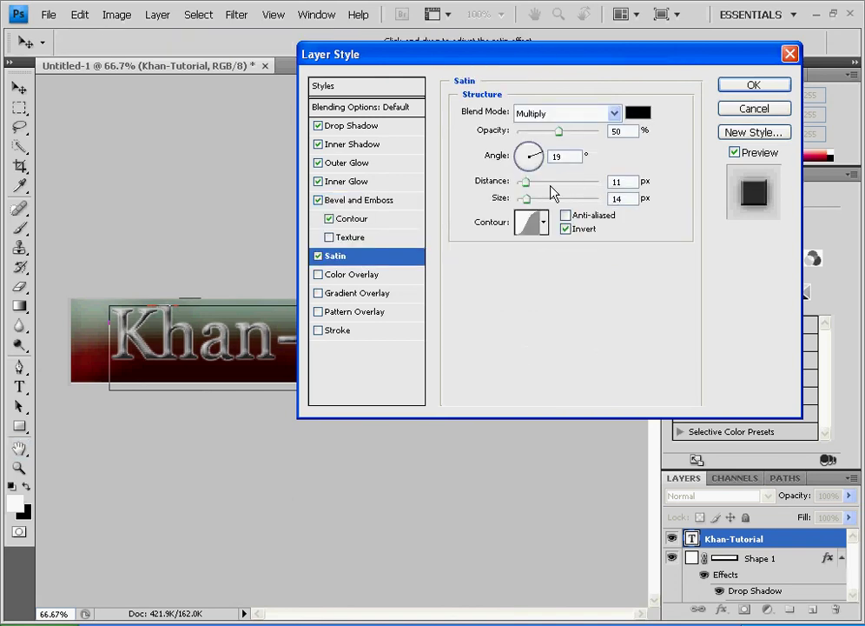
{"action": "left_click_drag", "start_coordinate": [529, 203], "coordinate": [533, 204]}
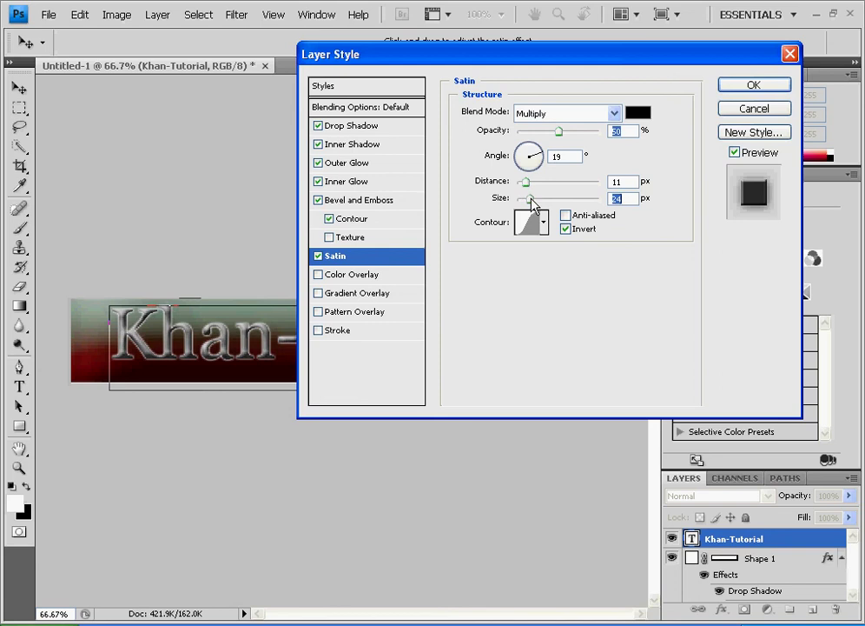
{"action": "left_click", "coordinate": [356, 296]}
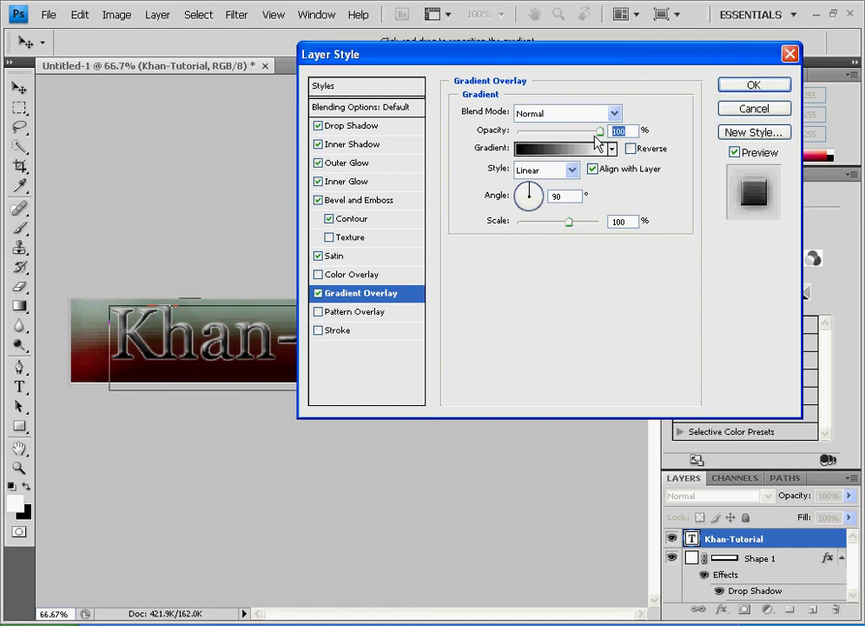
{"action": "left_click_drag", "start_coordinate": [598, 134], "coordinate": [596, 137]}
Step: Add a Stroke to the text layer and set its colour to grey 8d8080
{"action": "left_click", "coordinate": [350, 331]}
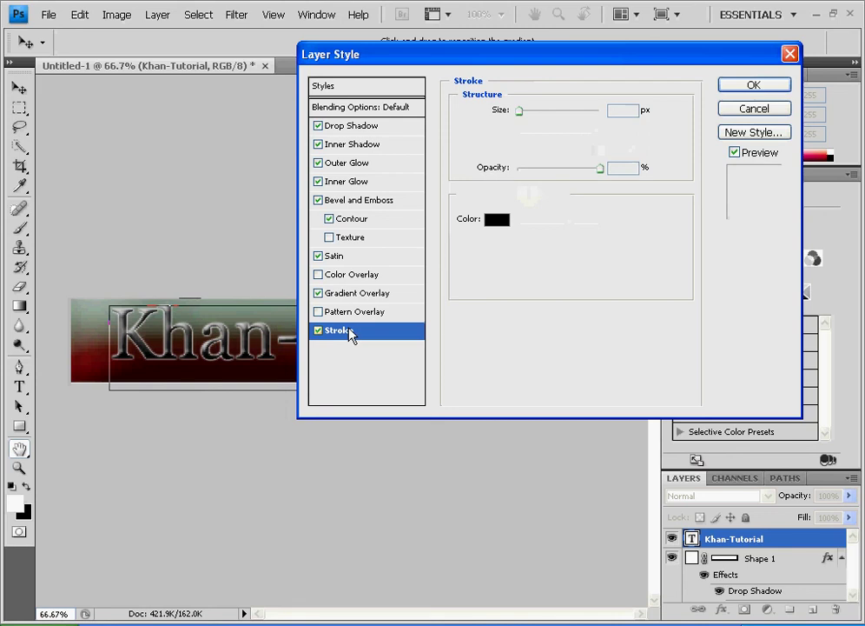
{"action": "left_click", "coordinate": [496, 222]}
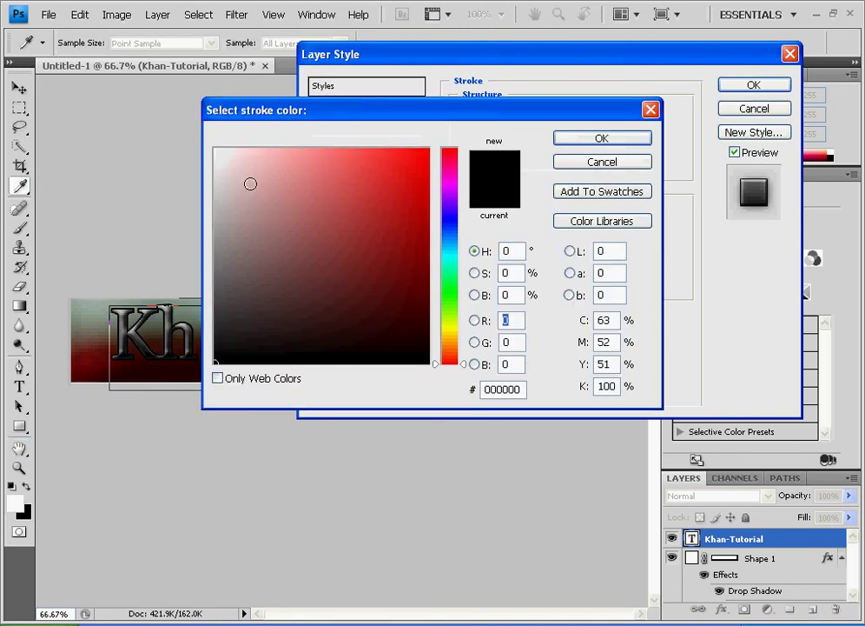
{"action": "mouse_move", "coordinate": [250, 183]}
{"action": "left_mouse_down"}
{"action": "mouse_move", "coordinate": [210, 175]}
{"action": "mouse_move", "coordinate": [252, 166]}
{"action": "mouse_move", "coordinate": [226, 162]}
{"action": "left_mouse_up"}
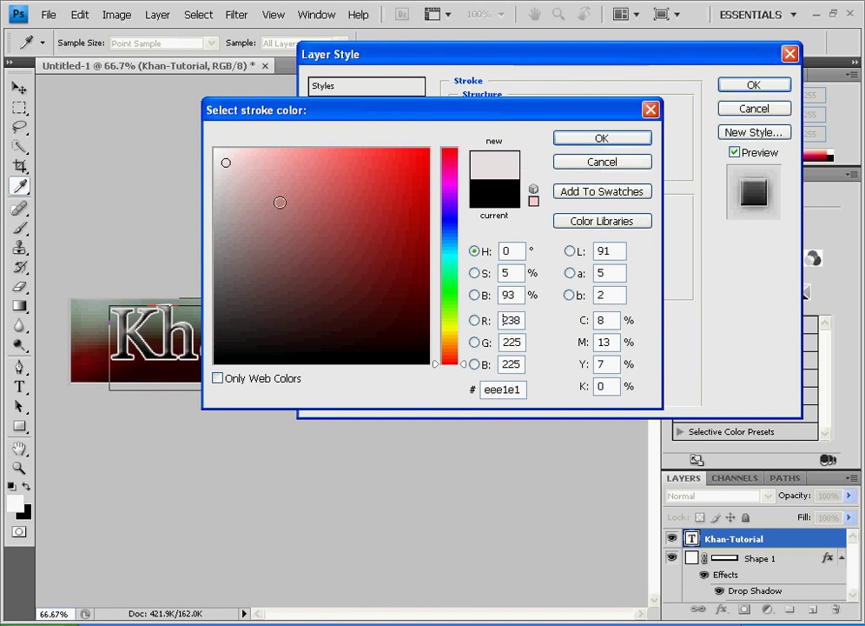
{"action": "mouse_move", "coordinate": [280, 203]}
{"action": "left_mouse_down"}
{"action": "mouse_move", "coordinate": [248, 209]}
{"action": "mouse_move", "coordinate": [235, 243]}
{"action": "left_mouse_up"}
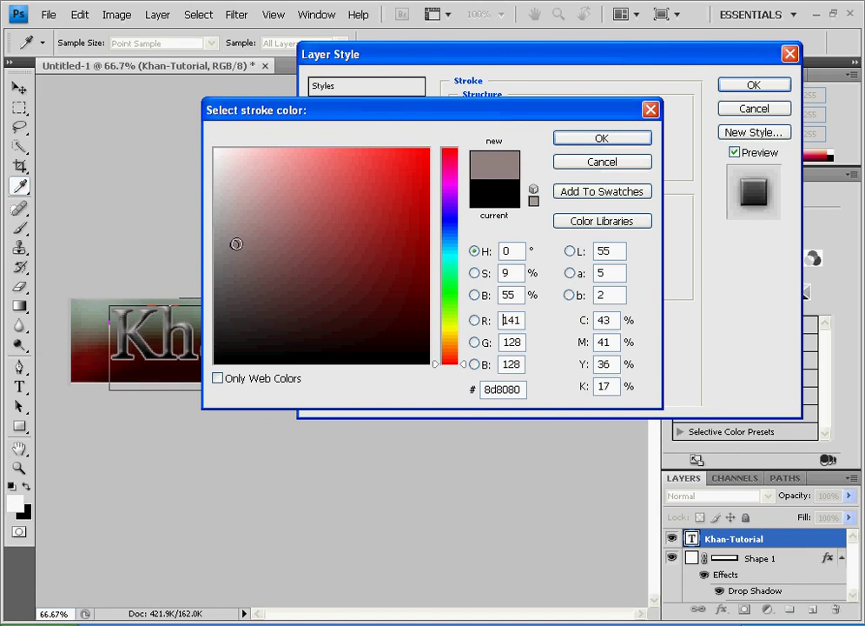
{"action": "left_click", "coordinate": [591, 139]}
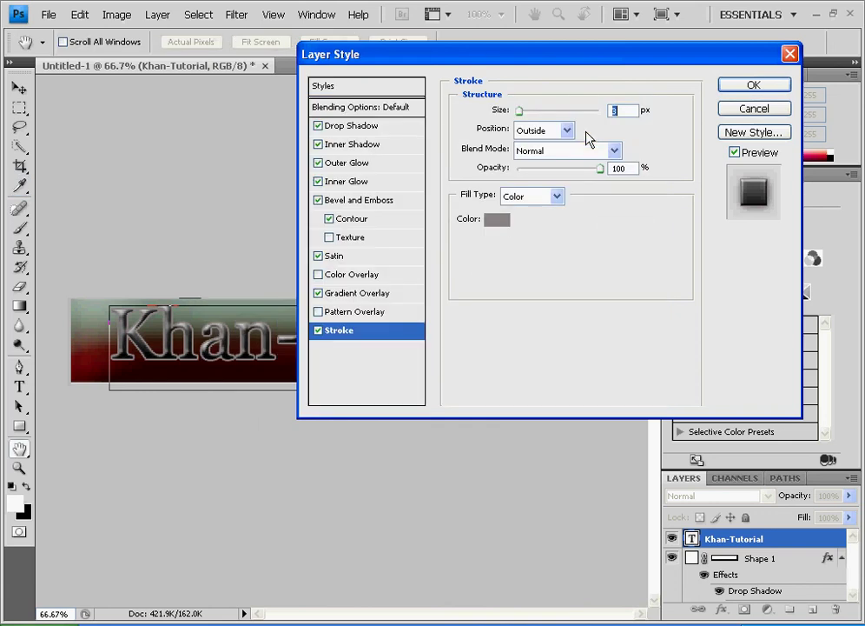
Step: Set the stroke's size to 9 px and its opacity to 2%, and apply the layer style
{"action": "mouse_move", "coordinate": [519, 110]}
{"action": "left_mouse_down"}
{"action": "mouse_move", "coordinate": [532, 118]}
{"action": "mouse_move", "coordinate": [525, 112]}
{"action": "left_mouse_up"}
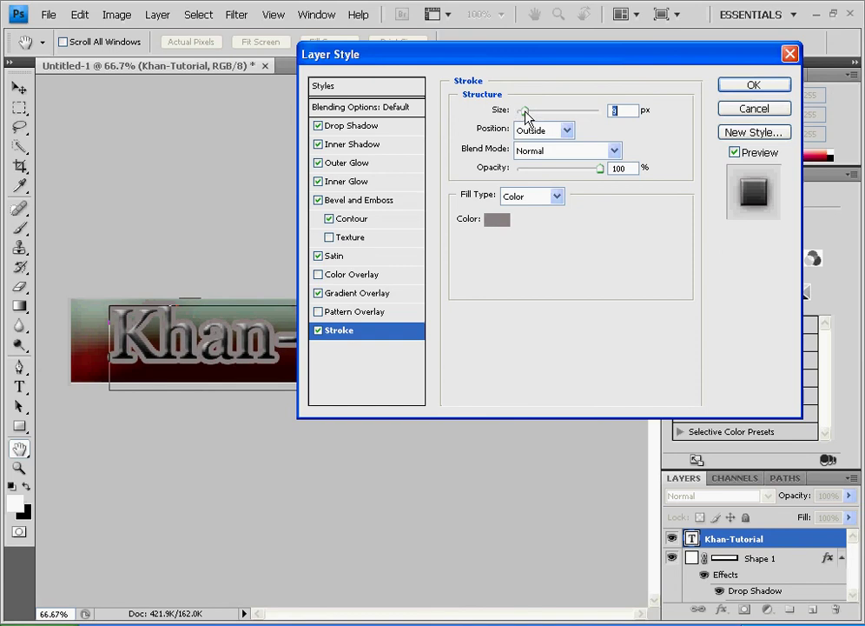
{"action": "left_click", "coordinate": [587, 169]}
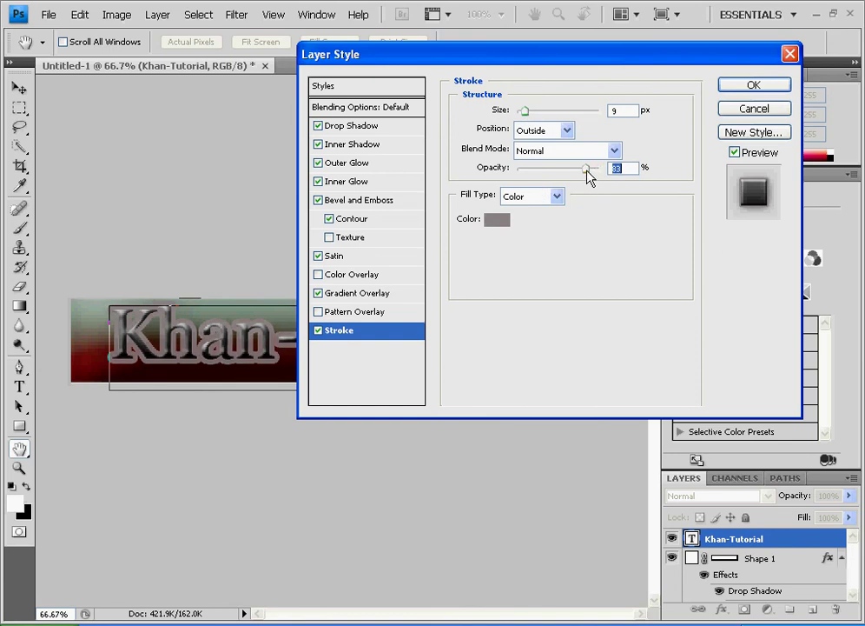
{"action": "left_click_drag", "start_coordinate": [586, 171], "coordinate": [520, 172]}
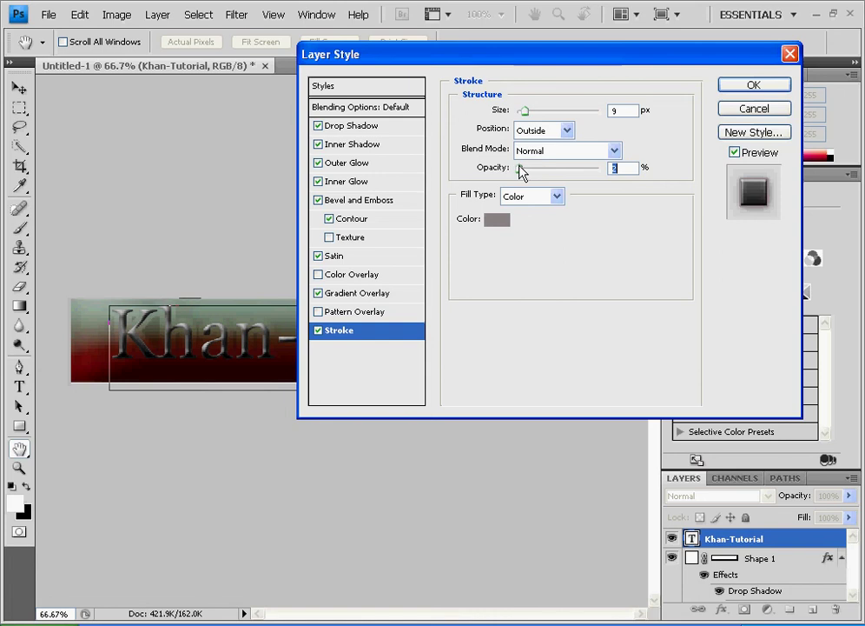
{"action": "left_click", "coordinate": [730, 84]}
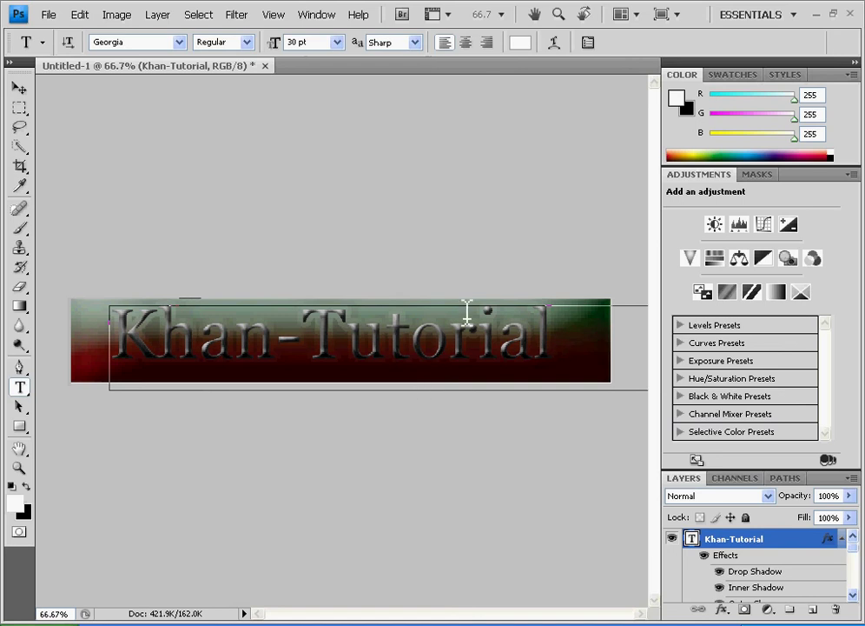
Step: Start saving the banner under a new name, choosing the Desktop as location and JPEG as format
{"action": "left_click", "coordinate": [51, 15]}
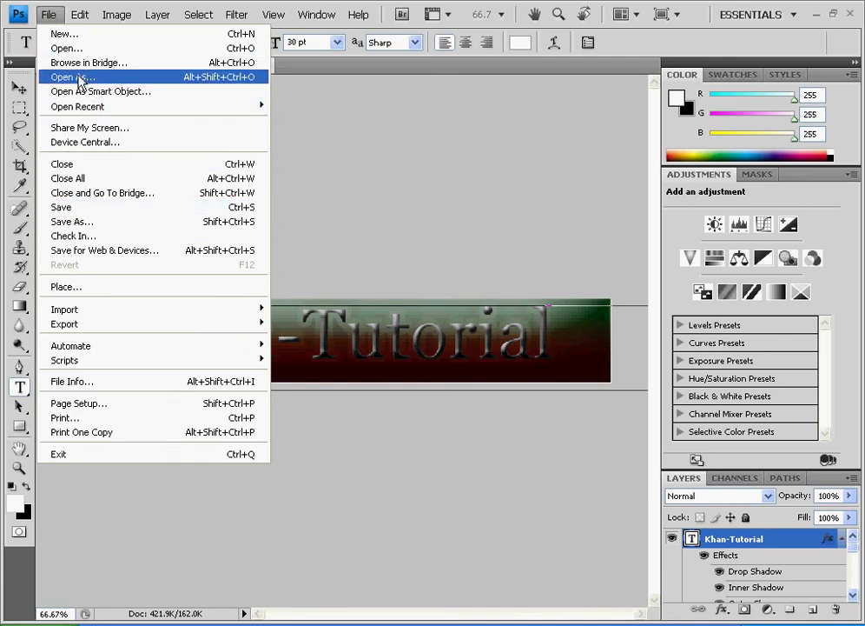
{"action": "left_click", "coordinate": [80, 222]}
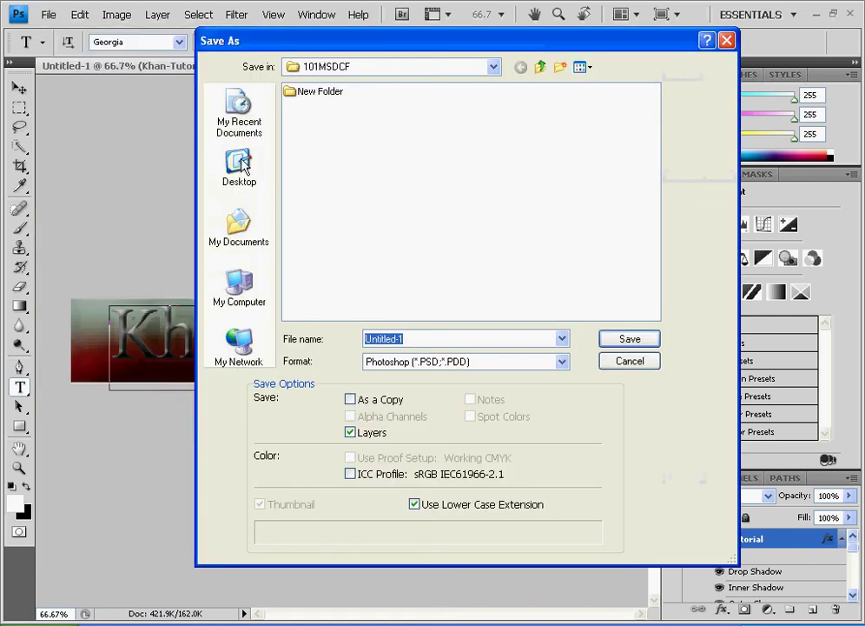
{"action": "left_click", "coordinate": [241, 164]}
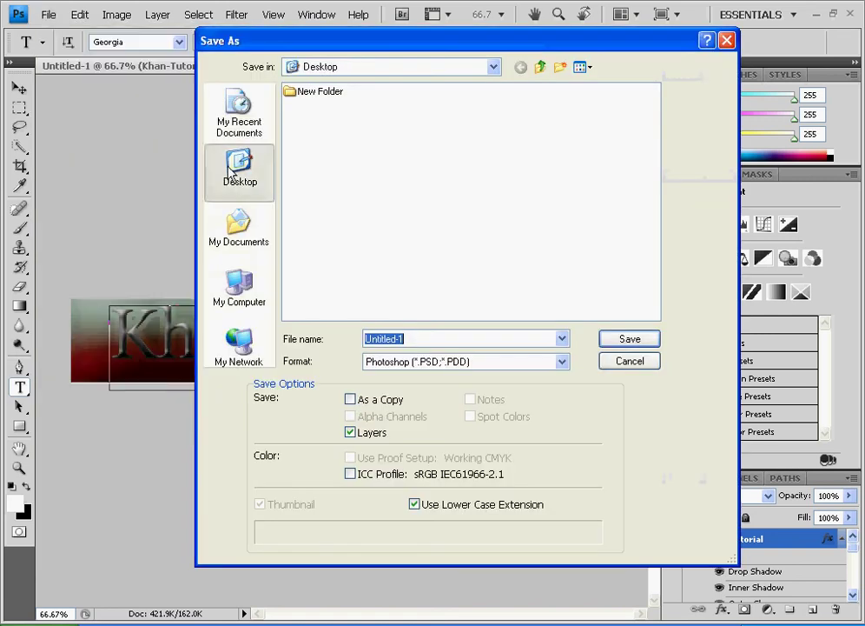
{"action": "left_click", "coordinate": [487, 363]}
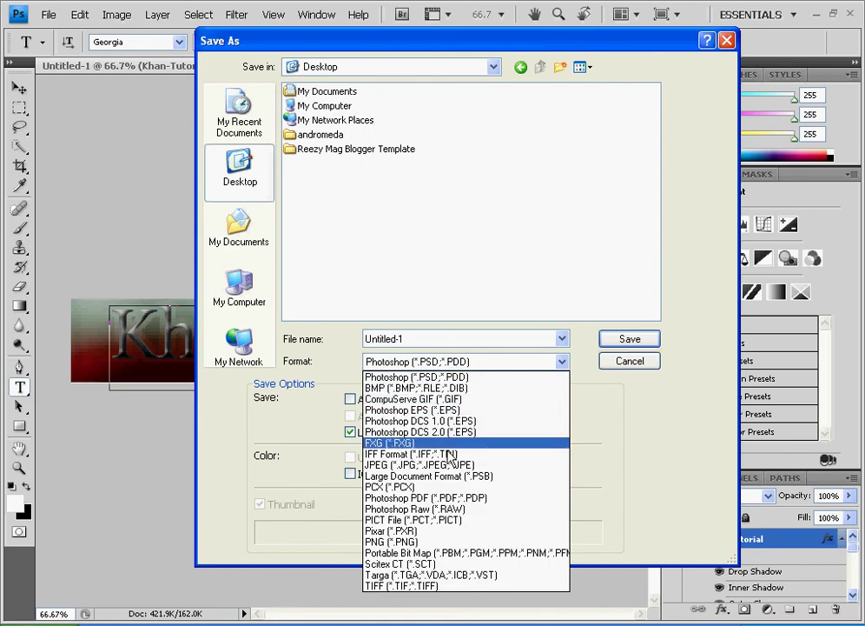
{"action": "left_click", "coordinate": [445, 468]}
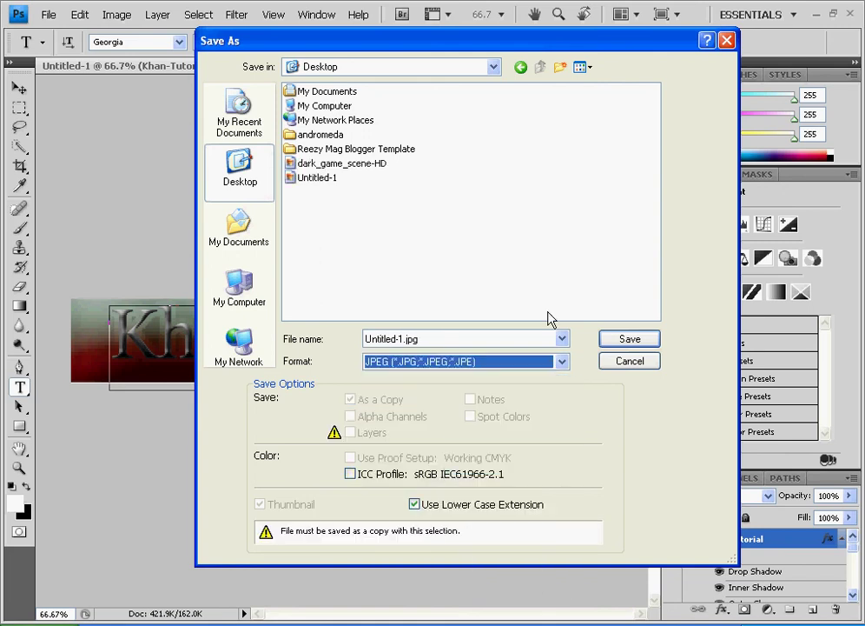
Step: Name the JPEG file banner and save it, accepting the JPEG options
{"action": "double_click", "coordinate": [400, 339]}
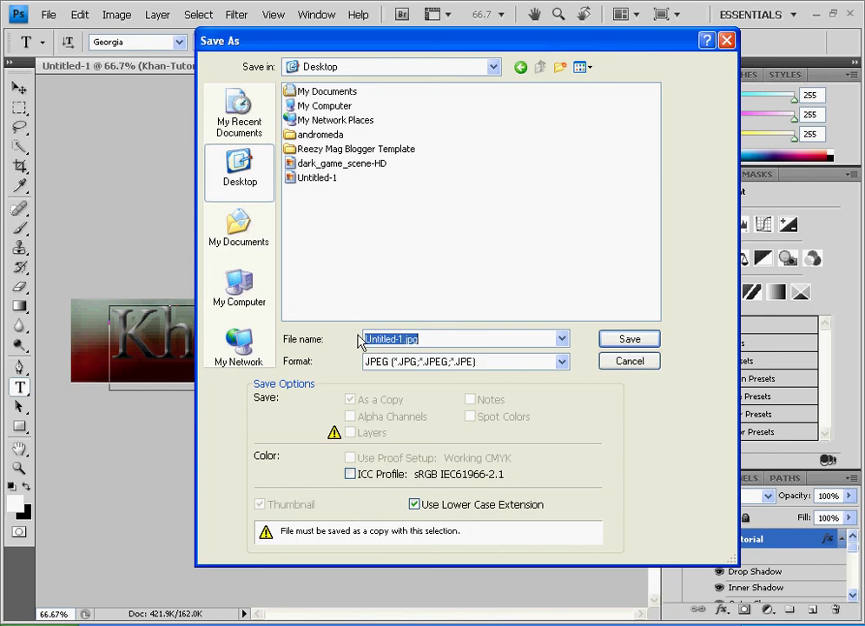
{"action": "type", "text": "banner"}
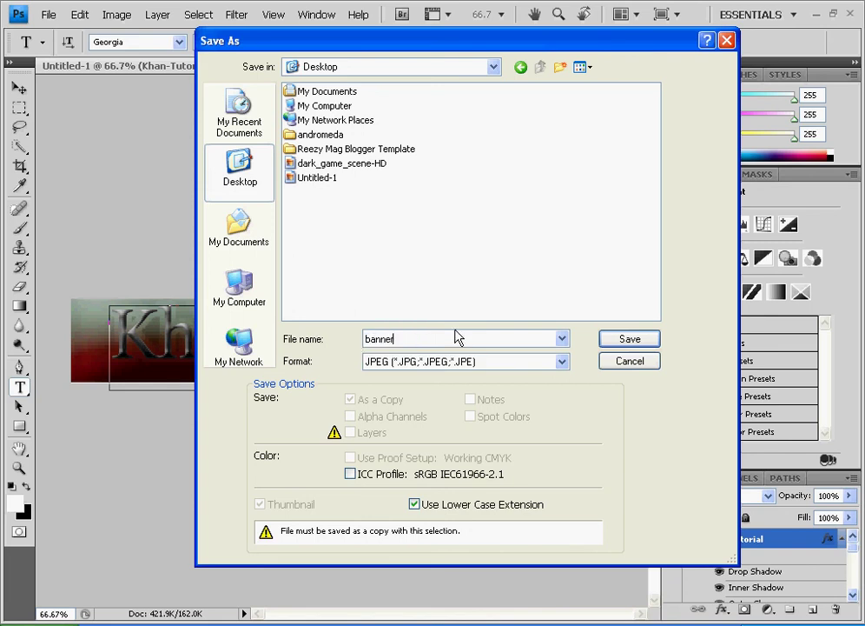
{"action": "left_click", "coordinate": [458, 361]}
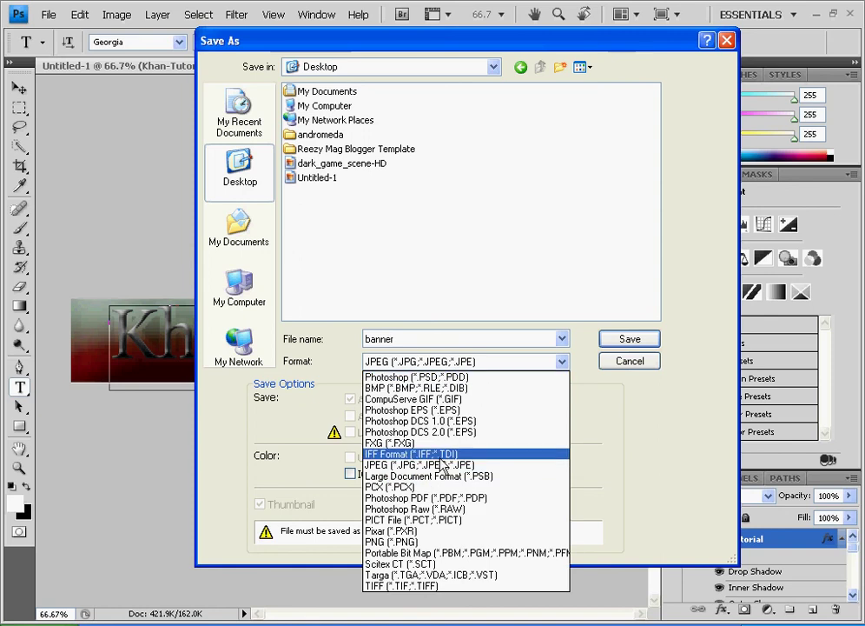
{"action": "left_click", "coordinate": [439, 464]}
{"action": "double_click", "coordinate": [431, 338]}
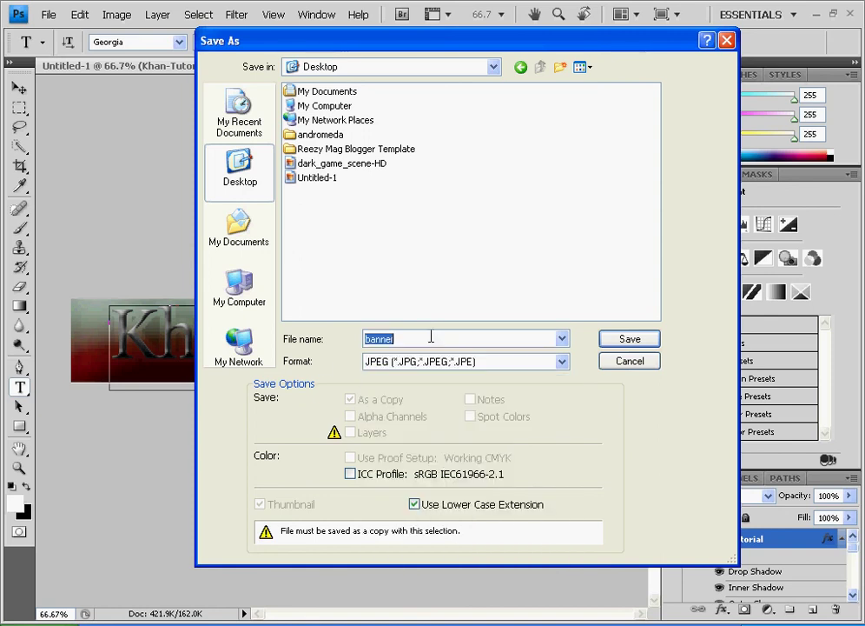
{"action": "left_click", "coordinate": [429, 339]}
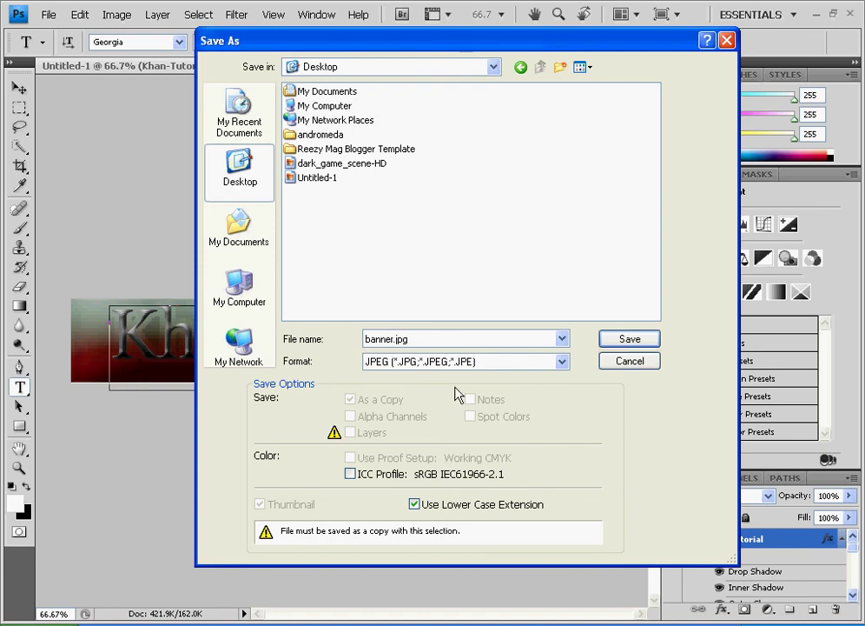
{"action": "left_click", "coordinate": [613, 341]}
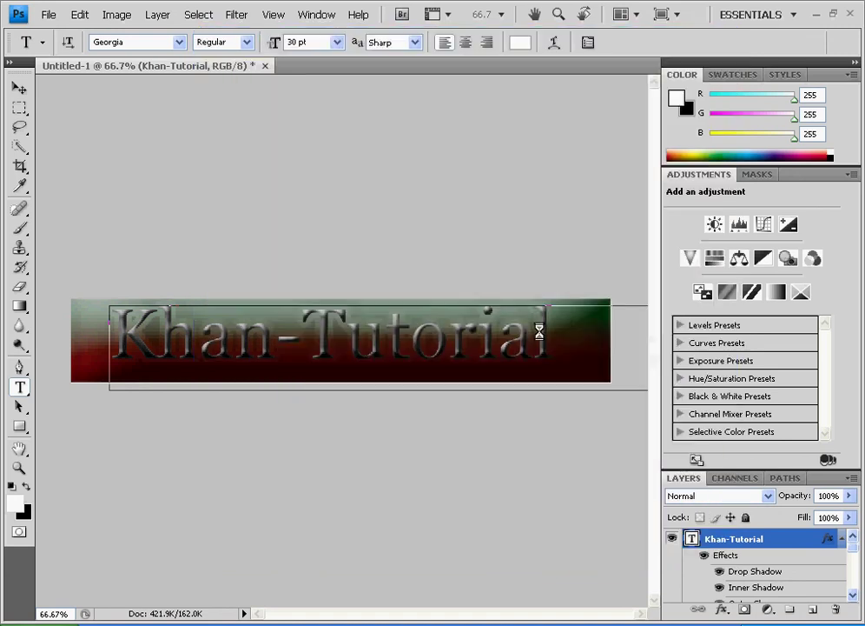
{"action": "left_click", "coordinate": [519, 162]}
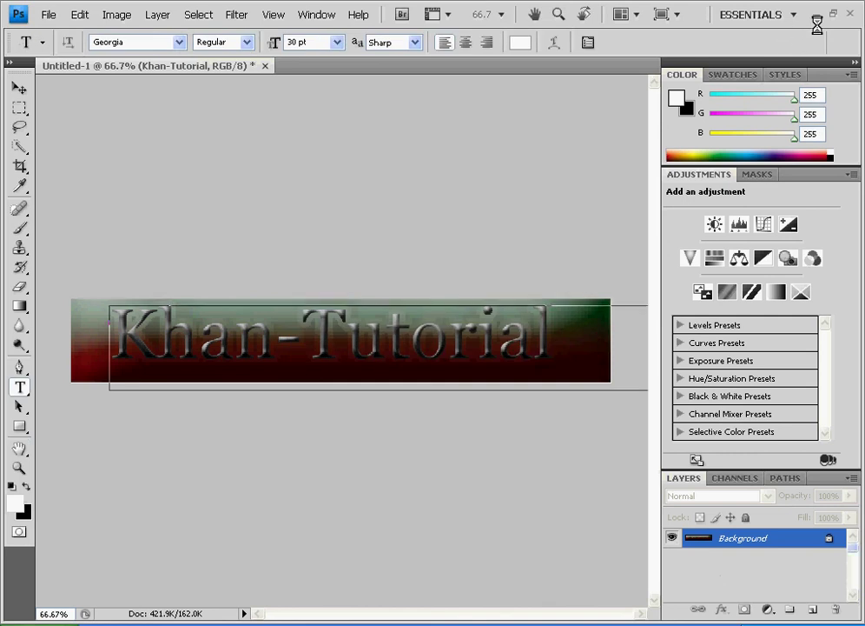
Step: Switch to the desktop and refresh it several times to check for the saved banner file
{"action": "left_click", "coordinate": [818, 13]}
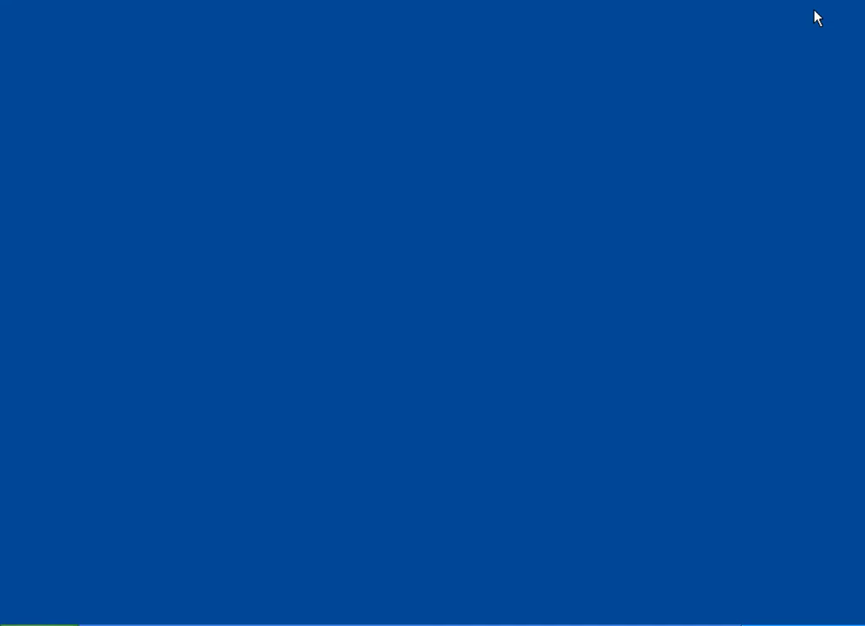
{"action": "right_click", "coordinate": [302, 324]}
{"action": "left_click", "coordinate": [308, 341]}
{"action": "right_click", "coordinate": [297, 299]}
{"action": "left_click", "coordinate": [314, 322]}
{"action": "right_click", "coordinate": [294, 285]}
{"action": "left_click", "coordinate": [304, 305]}
{"action": "right_click", "coordinate": [291, 294]}
{"action": "left_click", "coordinate": [299, 319]}
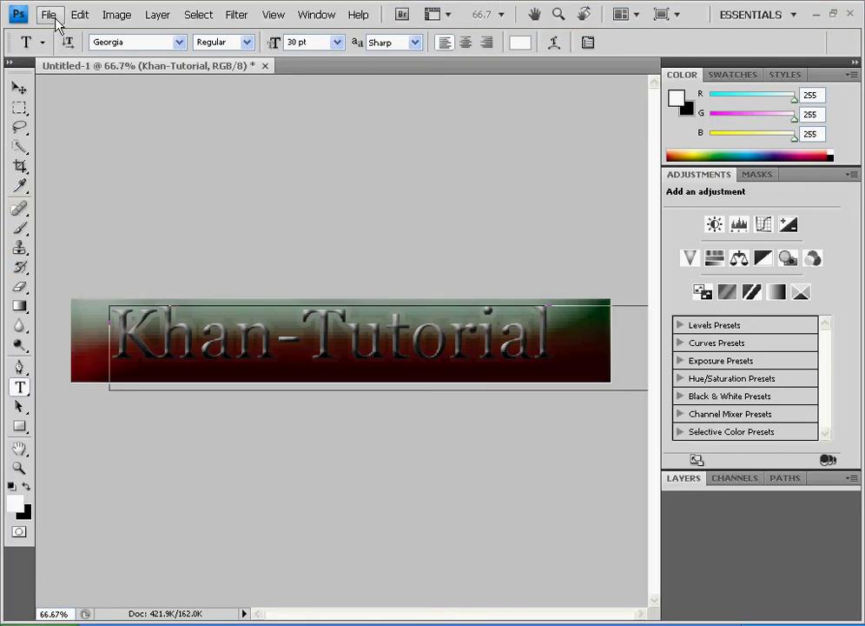
{"action": "left_click", "coordinate": [50, 15]}
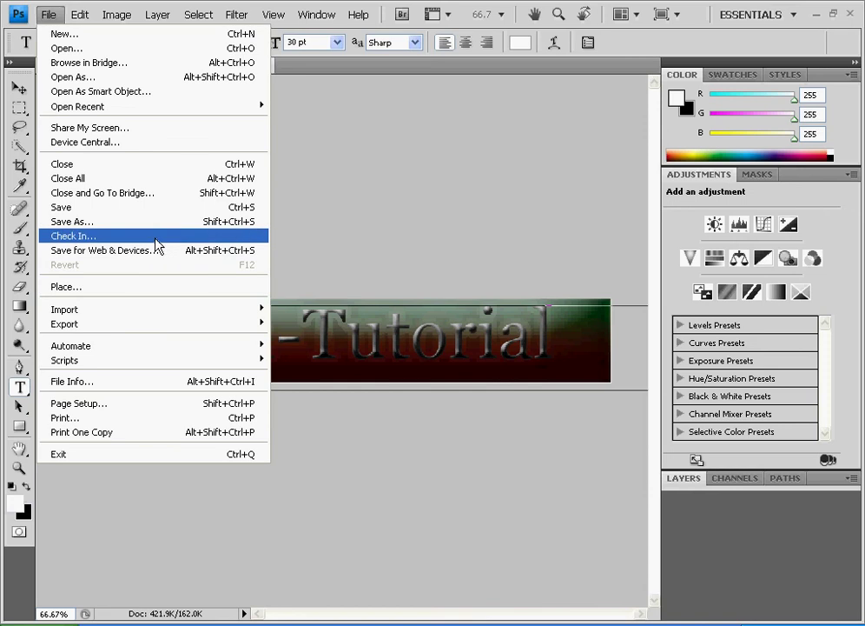
{"action": "left_click", "coordinate": [96, 222]}
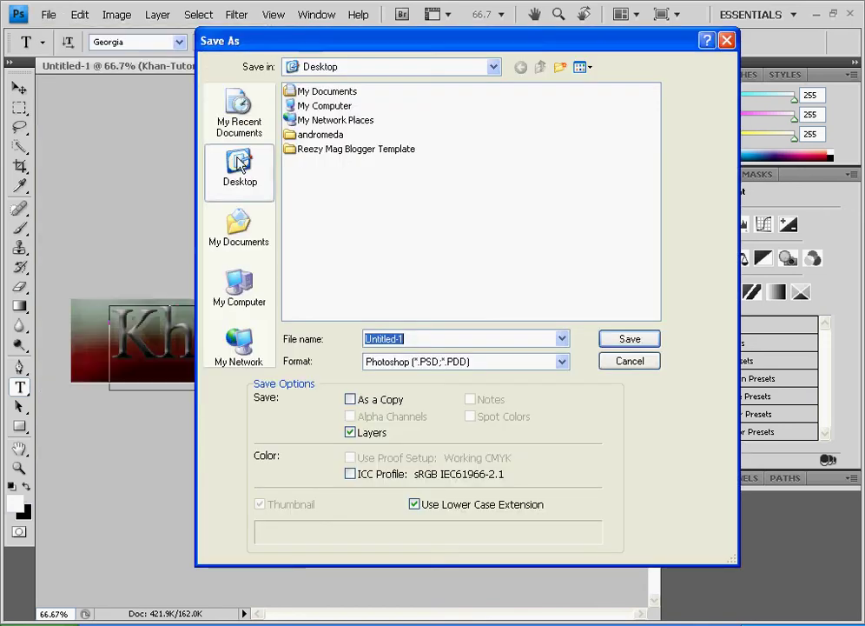
{"action": "left_click", "coordinate": [240, 174]}
{"action": "left_click", "coordinate": [604, 361]}
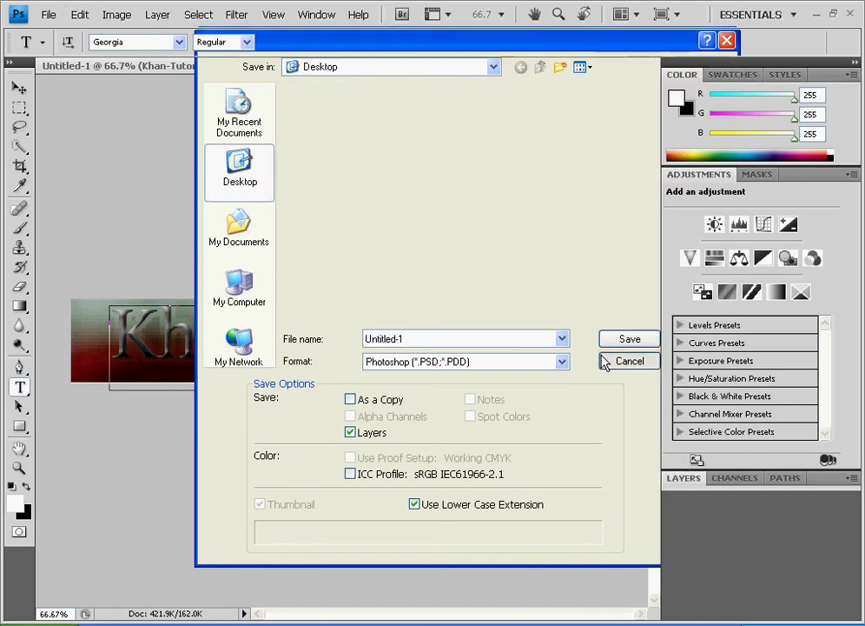
Step: Switch to the desktop, show its icons and open the saved banner image
{"action": "left_click", "coordinate": [815, 14]}
{"action": "right_click", "coordinate": [309, 270]}
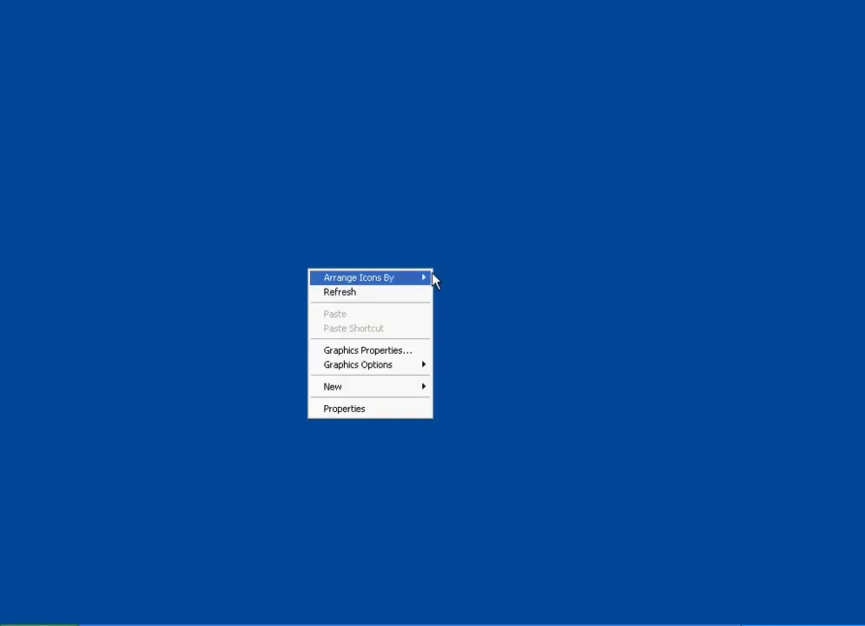
{"action": "mouse_move", "coordinate": [428, 278]}
{"action": "left_click", "coordinate": [464, 393]}
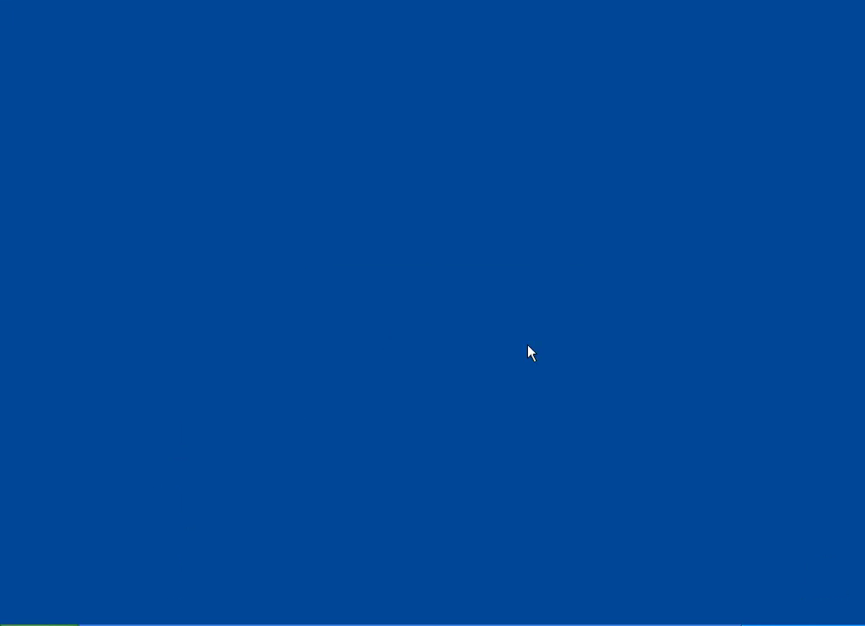
{"action": "double_click", "coordinate": [230, 35]}
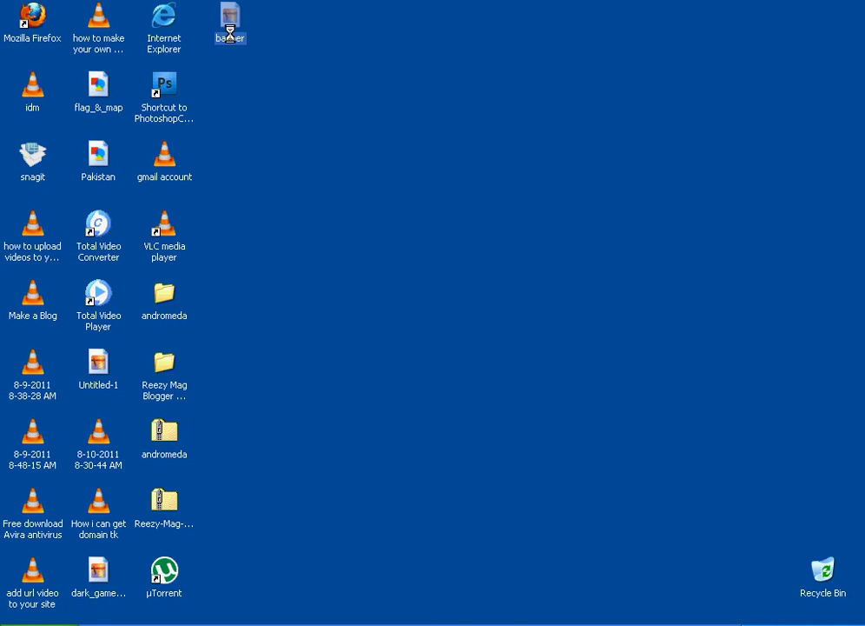
{"action": "right_click", "coordinate": [233, 41]}
{"action": "left_click", "coordinate": [245, 40]}
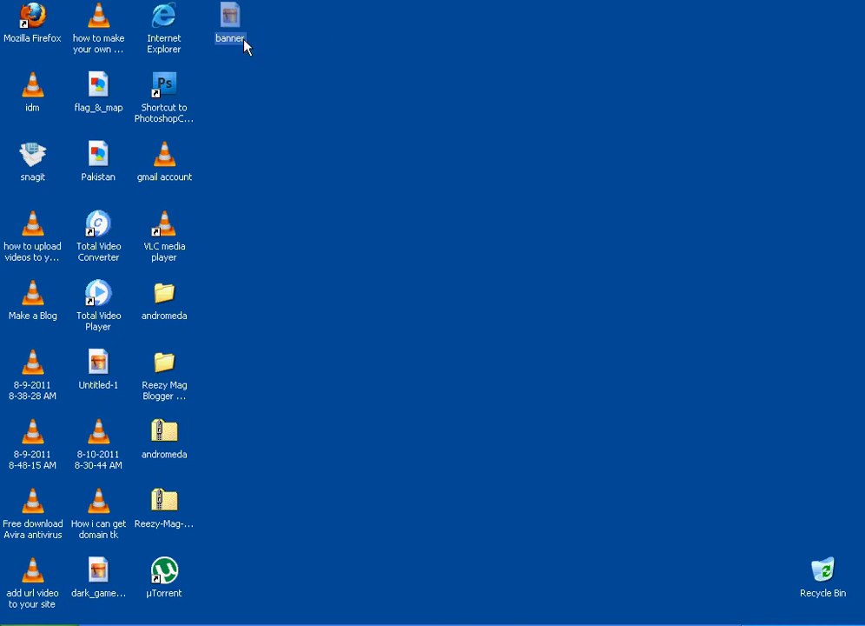